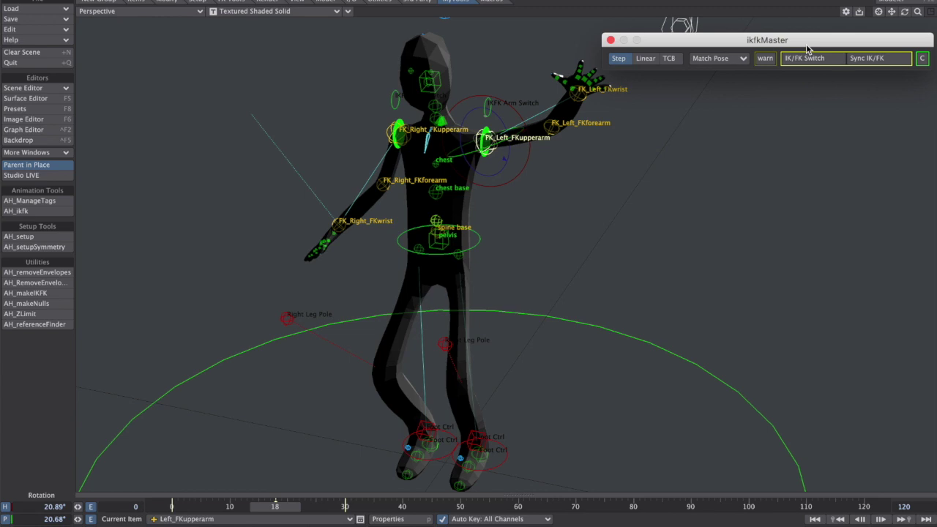
left_click_drag(538, 194, 560, 214, "alt")
left_click_drag(599, 183, 466, 116, "alt")
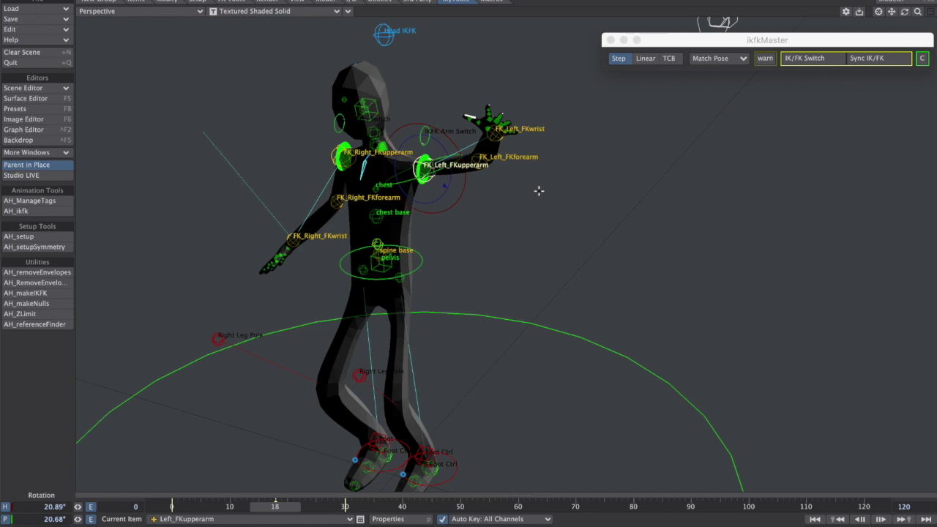
left_click_drag(494, 187, 499, 149, "alt")
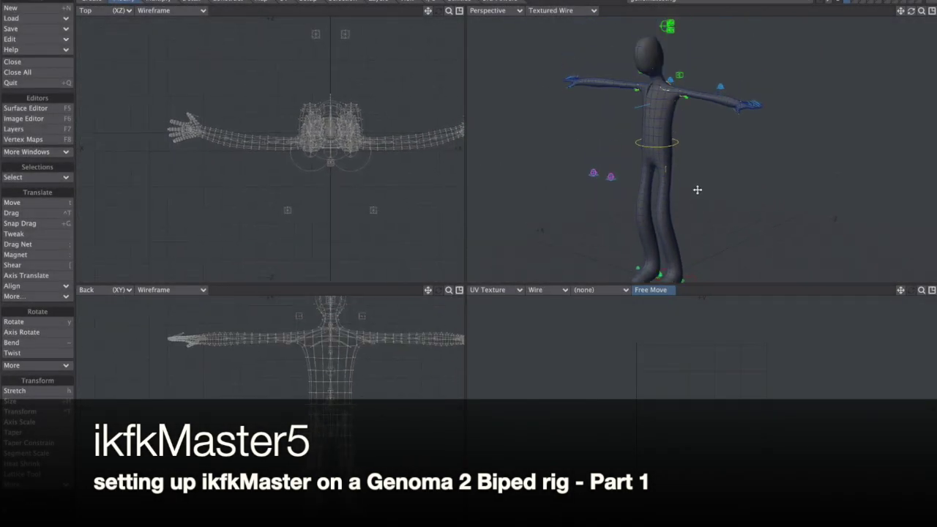
- Send the biped character object from Modeler to Layout
left_click_drag(698, 190, 695, 169, "alt+shift")
left_click_drag(695, 169, 644, 162, "alt")
left_click_drag(359, 370, 394, 348, "ctrl+alt")
left_click_drag(394, 349, 353, 342, "alt+shift")
left_click_drag(708, 147, 696, 150, "ctrl+alt")
mouse_move(696, 150)
left_mouse_down("alt")
mouse_move(705, 139)
mouse_move(695, 107)
mouse_move(695, 152)
left_mouse_up("alt")
left_click_drag(695, 152, 711, 159, "alt")
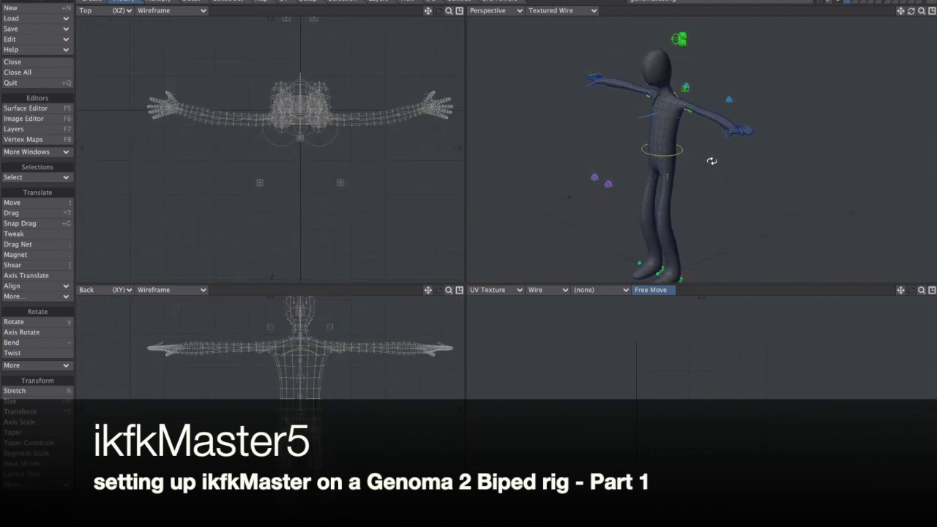
left_click(932, 4)
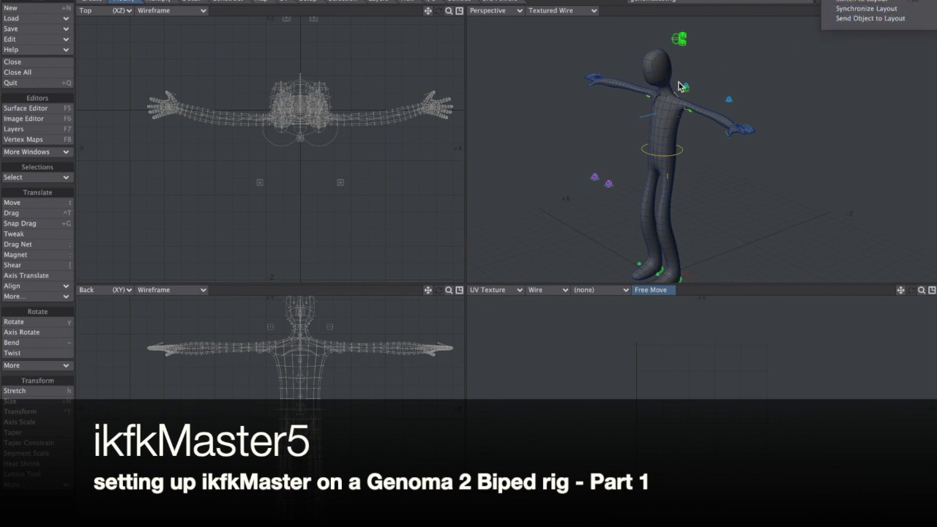
left_click(867, 19)
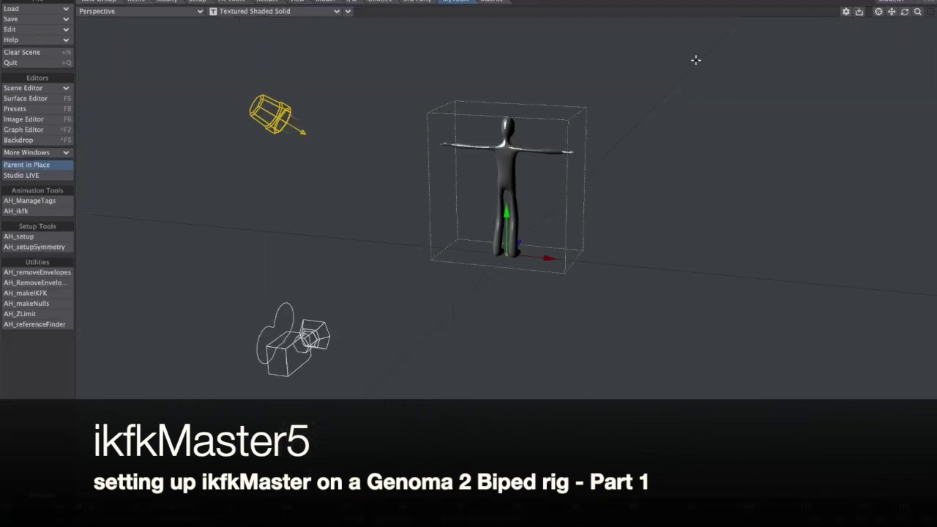
- Generate the Genoma rig for the genomatestrig object
left_click(197, 2)
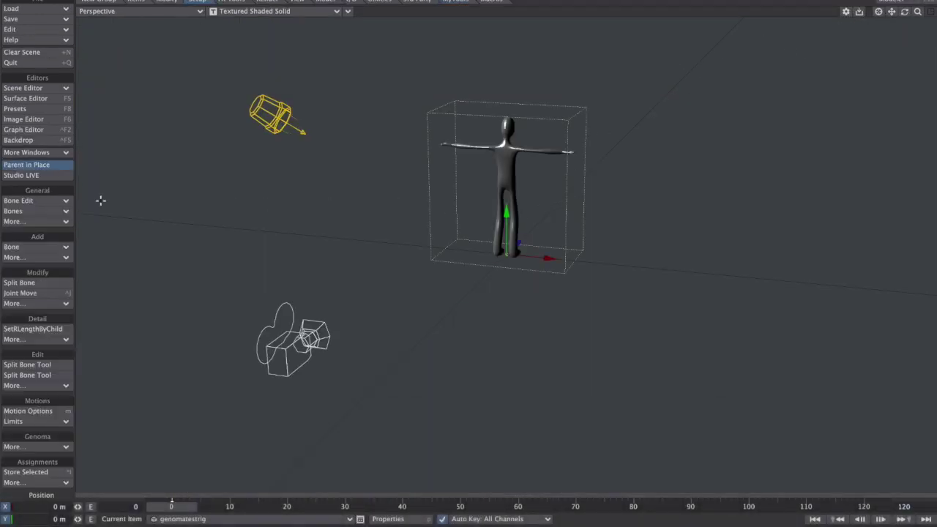
left_click(33, 447)
left_click(32, 444)
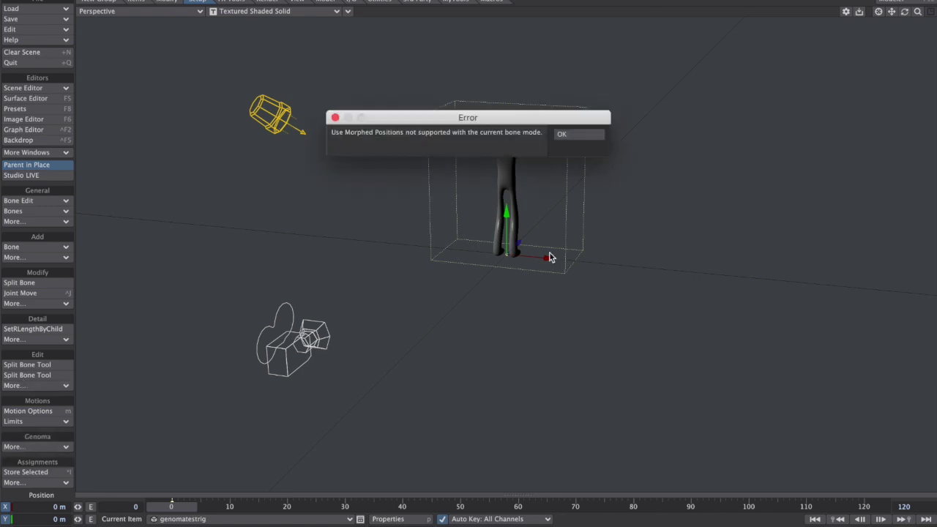
left_click(586, 135)
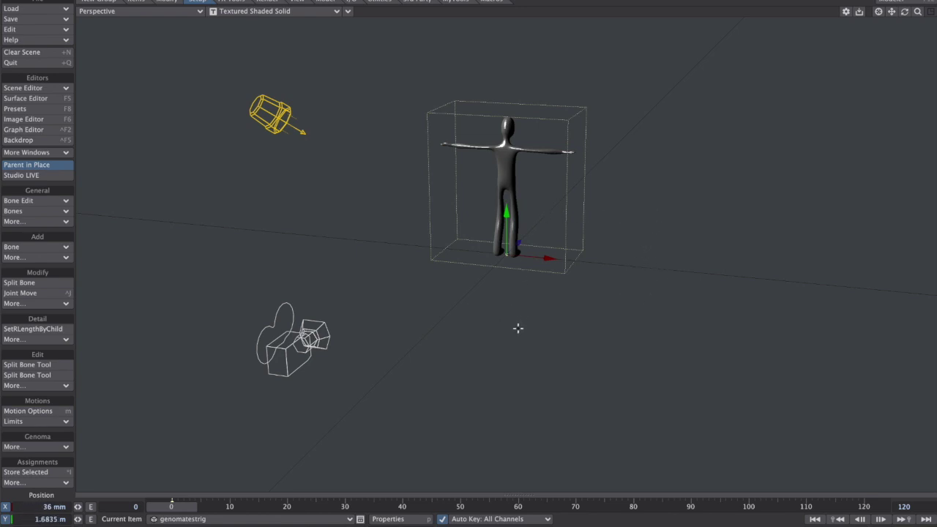
key("h")
key("y")
key("shift+b")
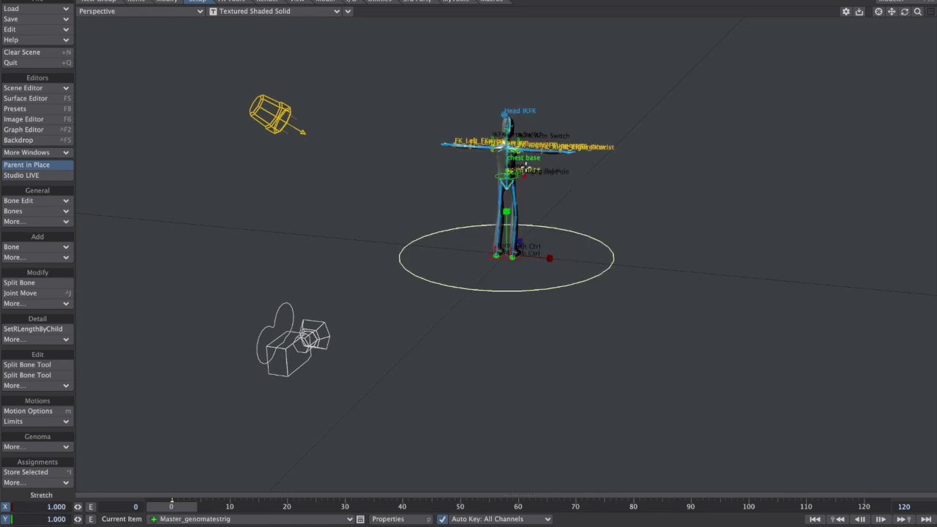
- Bend the left arm at frame 30 by rotating the left FK forearm control to a pitch of 52.80°
left_click_drag(613, 213, 469, 270, "alt")
left_click_drag(468, 271, 560, 293, "alt+shift")
left_click_drag(560, 293, 674, 226, "alt+shift")
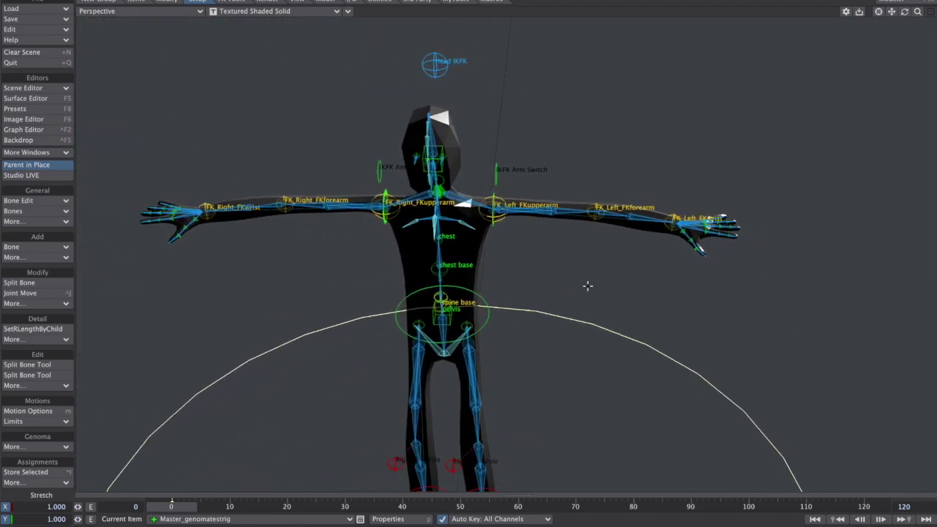
left_click_drag(503, 231, 476, 215, "alt")
left_click_drag(358, 199, 490, 201, "alt")
left_click(570, 166)
left_click(501, 156)
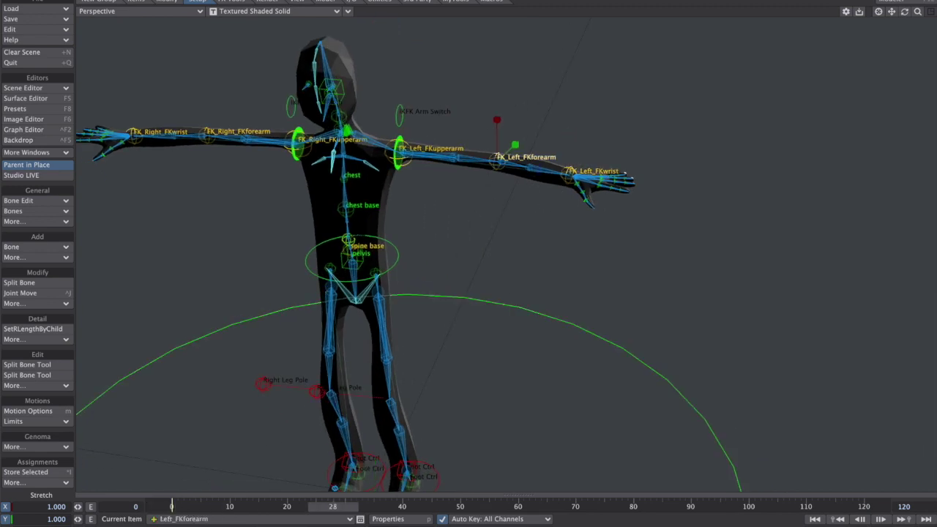
key("y")
left_click_drag(513, 175, 414, 197)
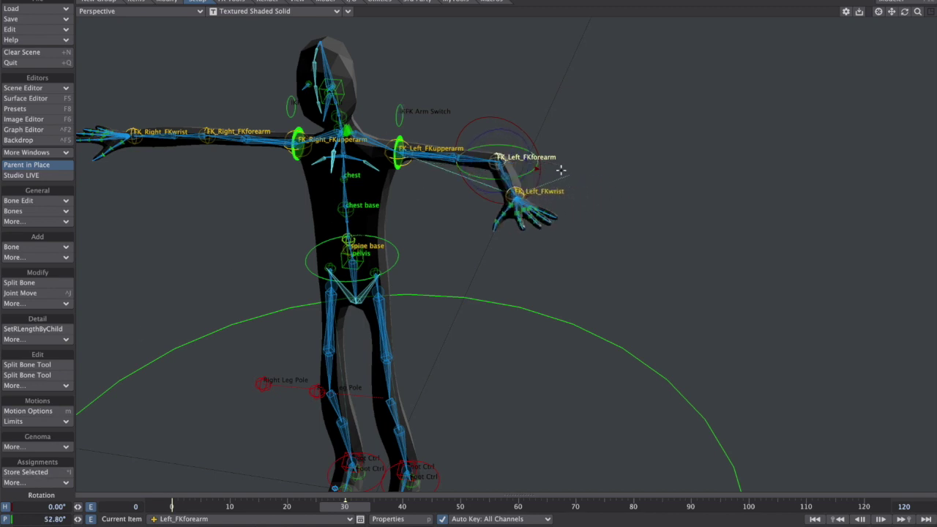
left_click_drag(528, 173, 582, 165)
key("ctrl+z")
- Switch the left arm from FK to IK by rotating its IKFK arm switch control
left_click(401, 114)
left_click_drag(396, 112, 421, 35)
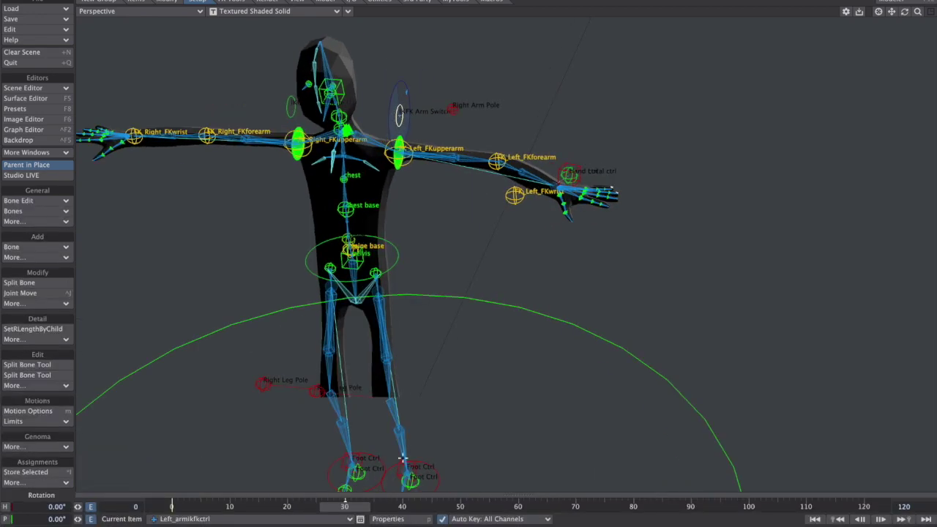
scroll(427, 100, "up", 5)
scroll(389, 63, "down", 1)
scroll(388, 63, "up", 2)
scroll(388, 63, "down", 5)
left_click_drag(388, 64, 402, 178, "alt+shift")
scroll(395, 220, "up", 4)
left_click_drag(376, 243, 407, 191)
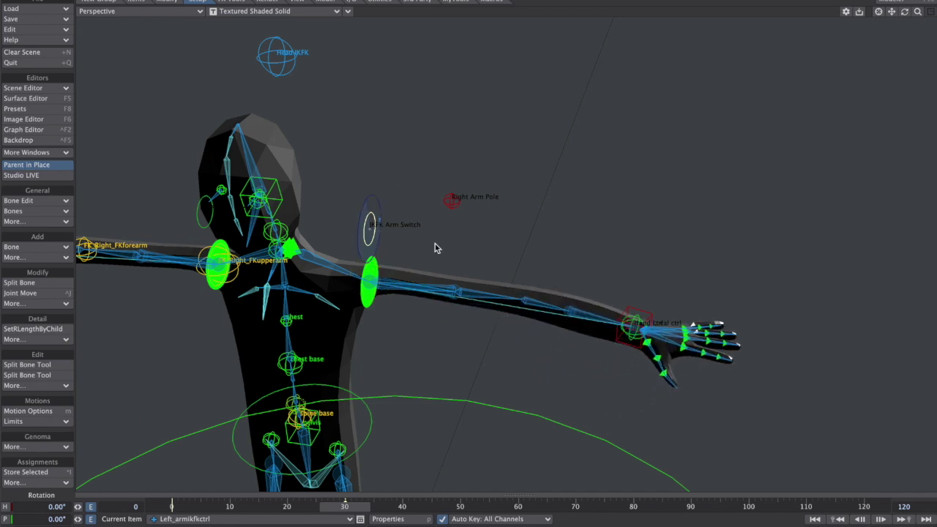
left_click_drag(371, 228, 410, 186)
- Compare the left arm's FK wrist and forearm controls with its IK hand control by selecting them in turn
left_click(617, 366)
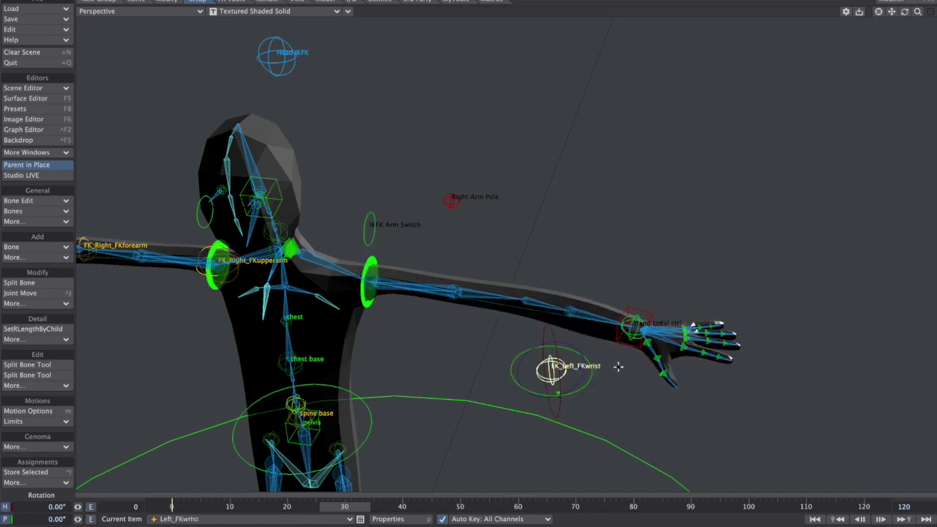
key("Up")
key("Down")
left_click(510, 295)
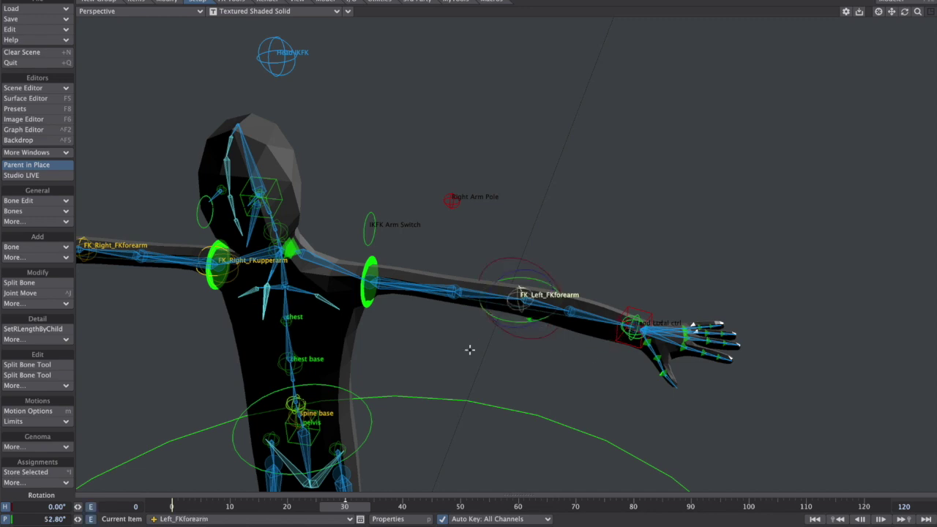
left_click(524, 398)
left_click(642, 308)
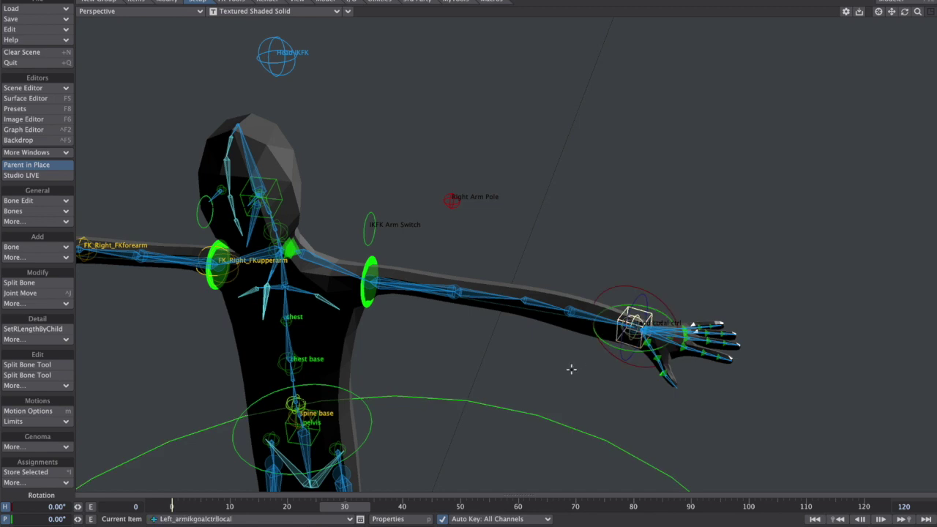
left_click(556, 369)
- Examine the overlapping IK goal and FK controls at the right wrist, and compare them with the left arm
left_click_drag(230, 292, 575, 293, "alt+shift")
left_click(594, 272)
left_click(595, 278)
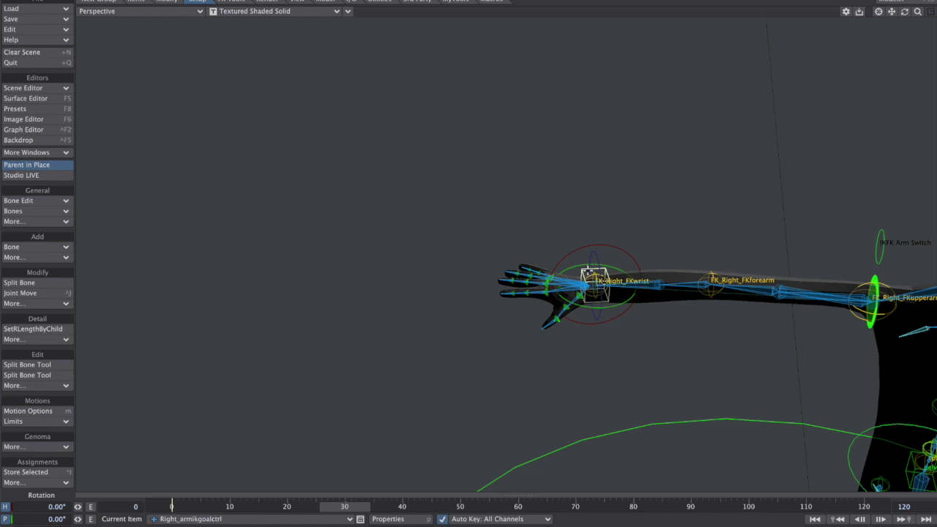
left_click(588, 276)
left_click(594, 276)
left_click(592, 272)
left_click(590, 275)
left_click(590, 274)
left_click(591, 274)
left_click_drag(693, 323, 591, 292, "alt")
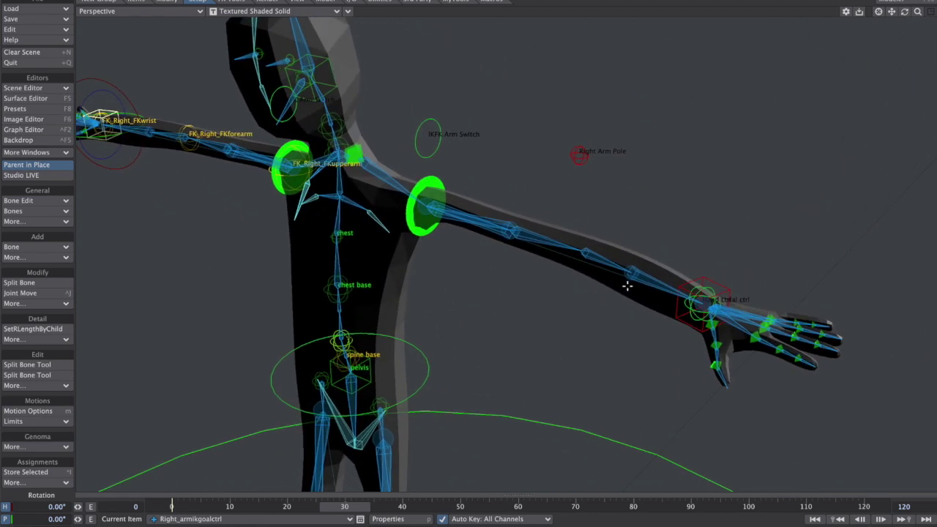
mouse_move(620, 284)
left_mouse_down("alt+shift")
mouse_move(615, 308)
mouse_move(597, 306)
mouse_move(624, 286)
mouse_move(646, 292)
mouse_move(635, 286)
left_mouse_up("alt+shift")
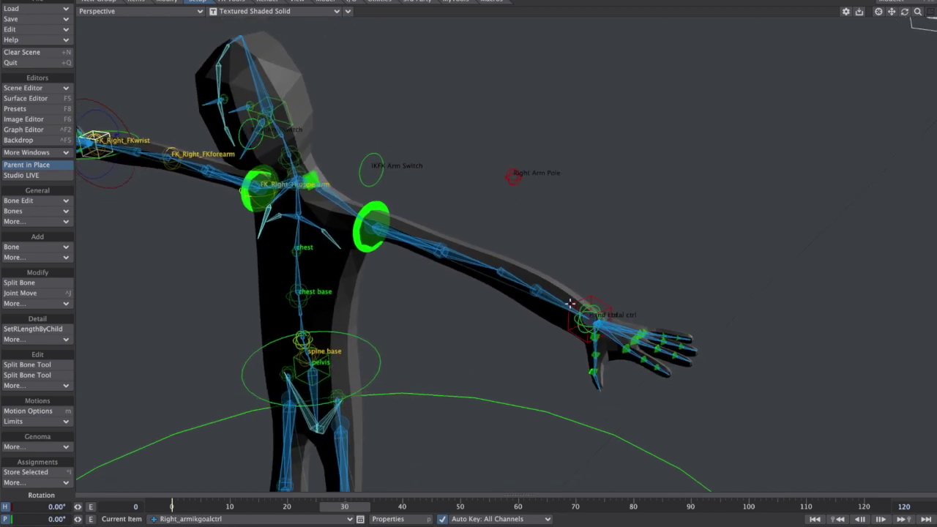
- Switch the left arm back to FK using its IKFK arm switch control
left_click_drag(456, 186, 539, 195, "alt")
left_click(613, 200)
left_click(450, 171, "shift")
left_click_drag(704, 207, 576, 192, "alt+shift")
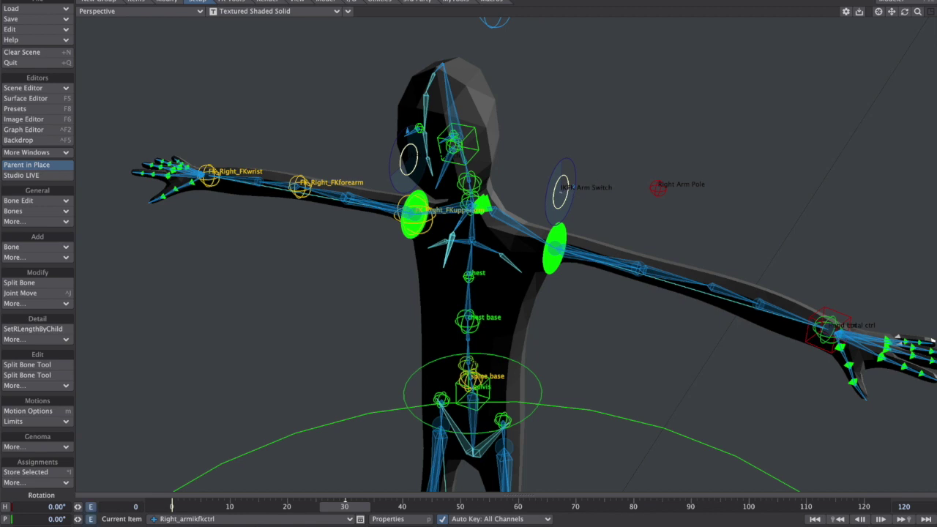
left_click(564, 195)
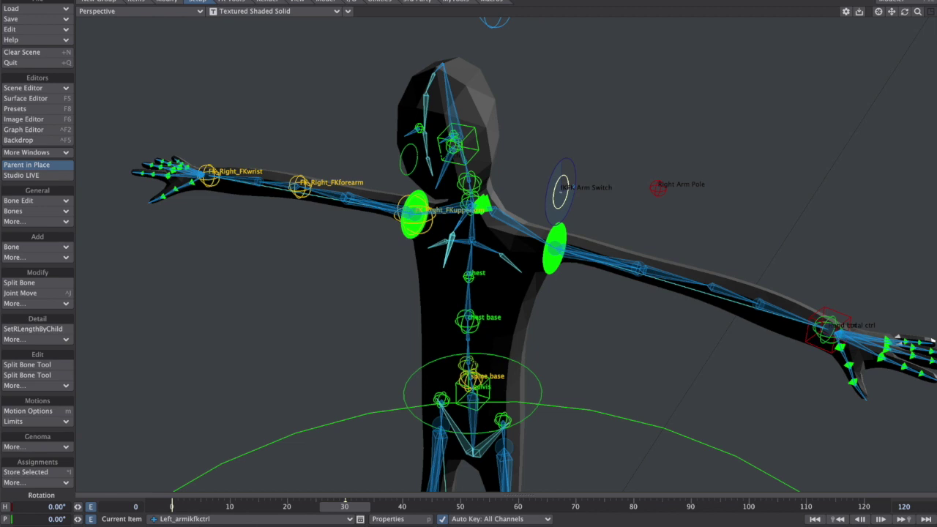
left_click_drag(581, 190, 470, 308, "alt")
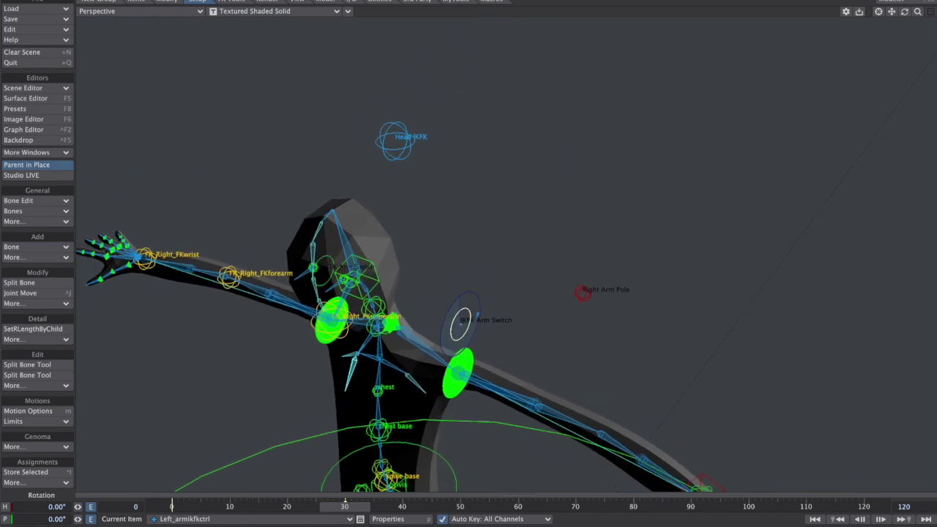
left_click_drag(478, 317, 446, 203)
left_click_drag(786, 125, 349, 414, "ctrl+alt")
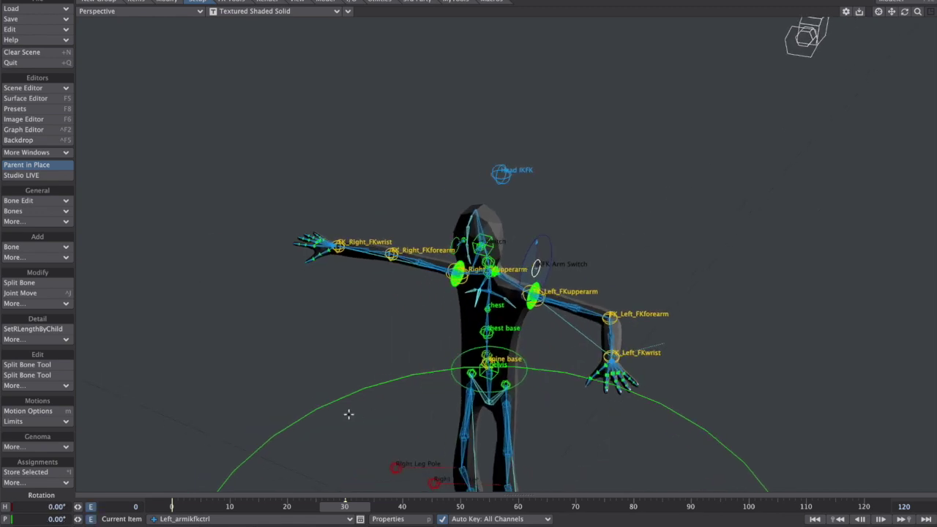
- Rotate the left FK forearm and upper-arm controls to open the elbow and lower the arm at frame 30
left_click(617, 333)
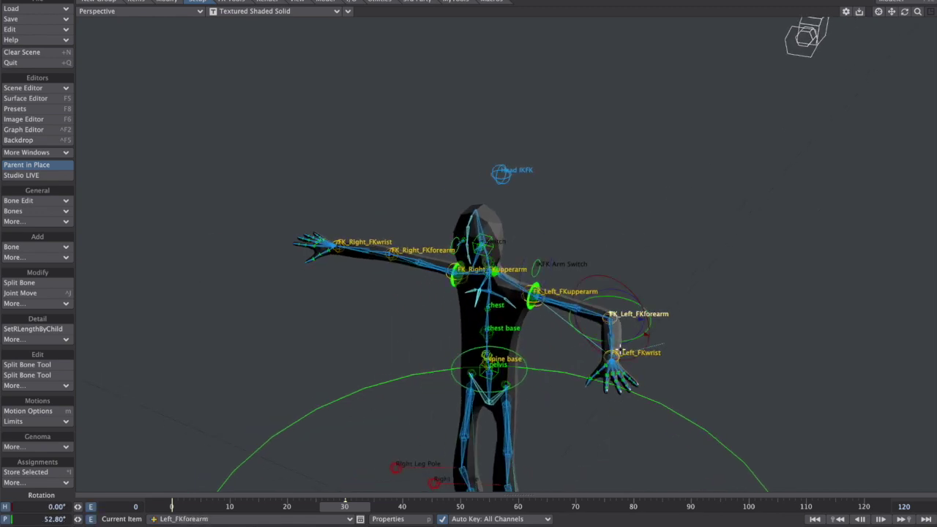
left_click_drag(633, 336, 638, 273)
left_click(538, 310)
left_click_drag(558, 315, 524, 355)
- Lower the right arm at frame 30 by rotating the right FK upper-arm control to a pitch of 38.90°
left_click_drag(311, 289, 421, 285, "alt")
left_click(586, 277)
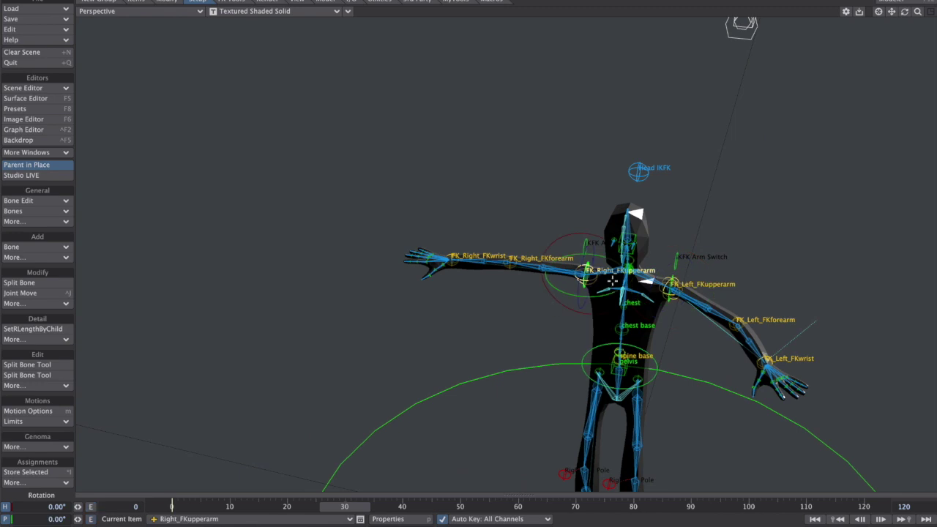
left_click_drag(611, 289, 601, 295)
left_click_drag(545, 270, 548, 284)
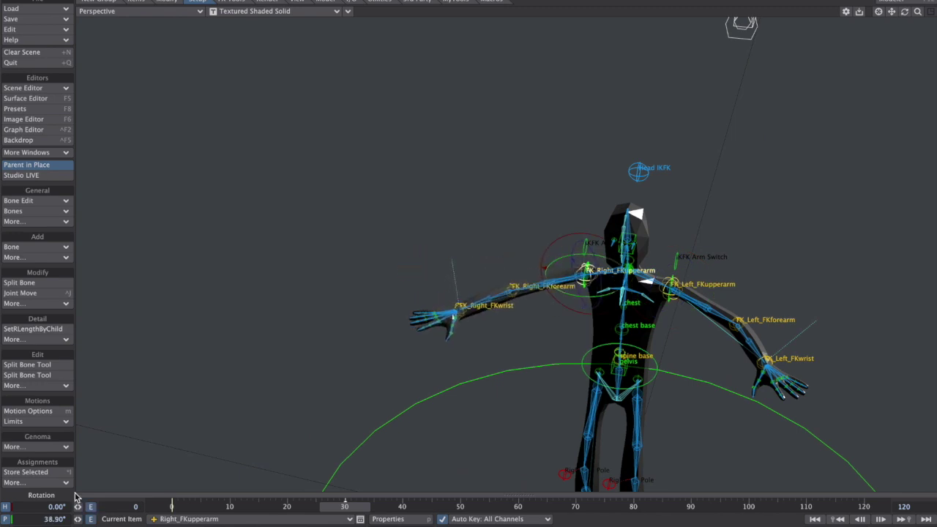
- Select the left and right IKFK arm switches together and rotate them to put both arms in IK
left_click(674, 257)
left_click(583, 253, "shift")
left_click_drag(678, 244, 547, 299, "alt")
left_click_drag(410, 343, 495, 281, "alt")
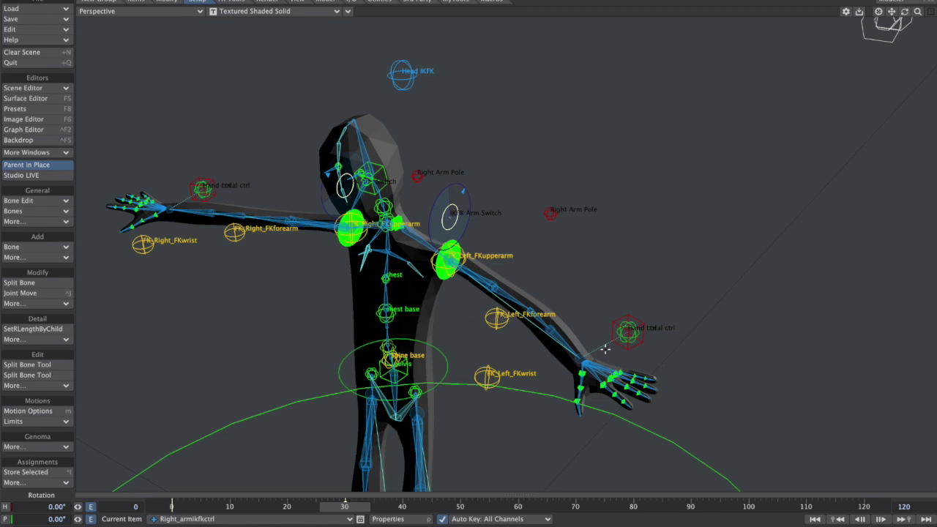
left_click_drag(490, 276, 534, 260, "alt")
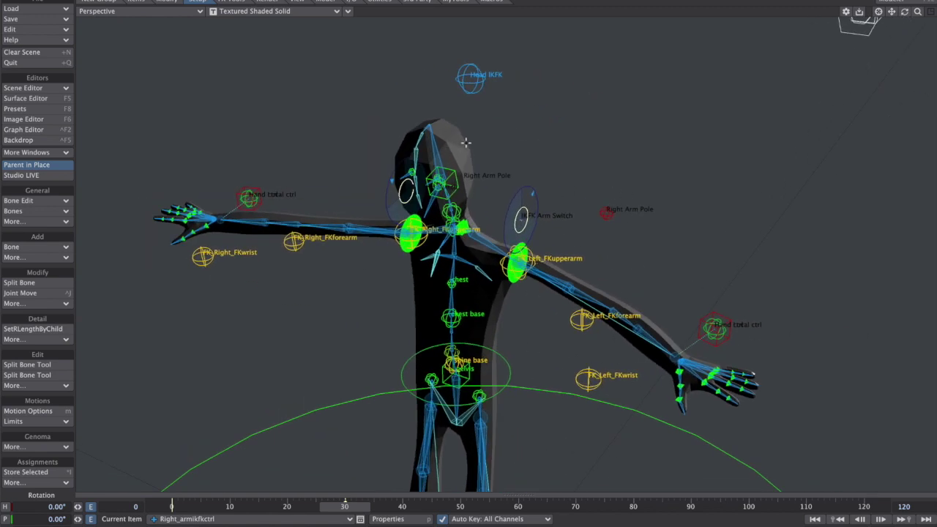
left_click_drag(507, 278, 455, 240, "alt")
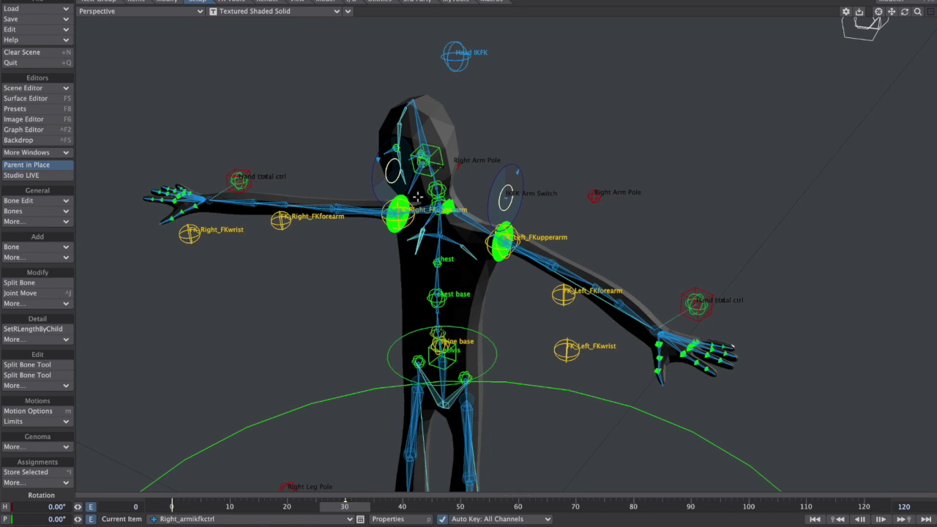
left_click_drag(536, 318, 466, 283, "alt")
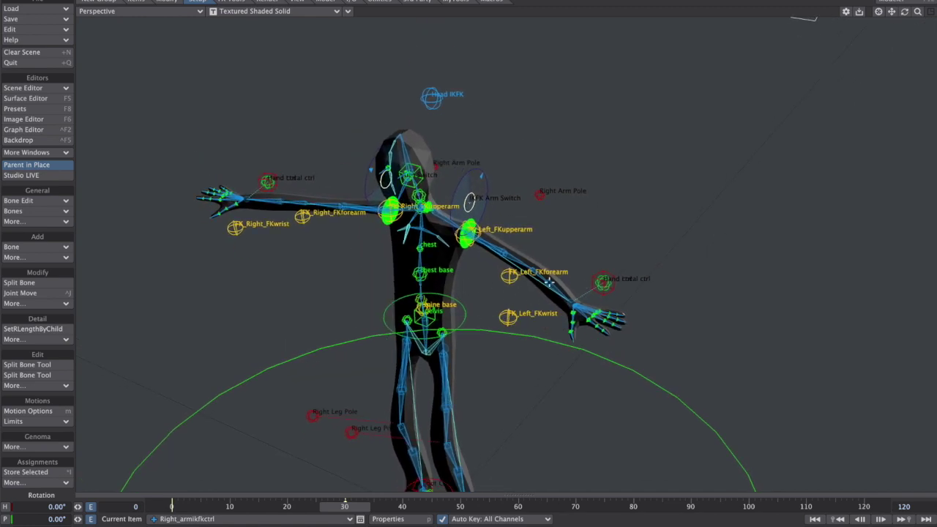
- Select the FK controls, IK hand controls, arm poles and IKFK switches of both arms together
left_click_drag(538, 255, 493, 325, "shift")
left_click_drag(489, 223, 455, 249, "shift")
left_click_drag(562, 181, 526, 207, "shift")
left_click_drag(635, 254, 580, 304, "shift")
left_click_drag(457, 156, 430, 177, "shift")
left_click(235, 228, "shift")
left_click(302, 217, "shift")
left_click(384, 212, "shift")
left_click_drag(493, 258, 535, 240, "alt")
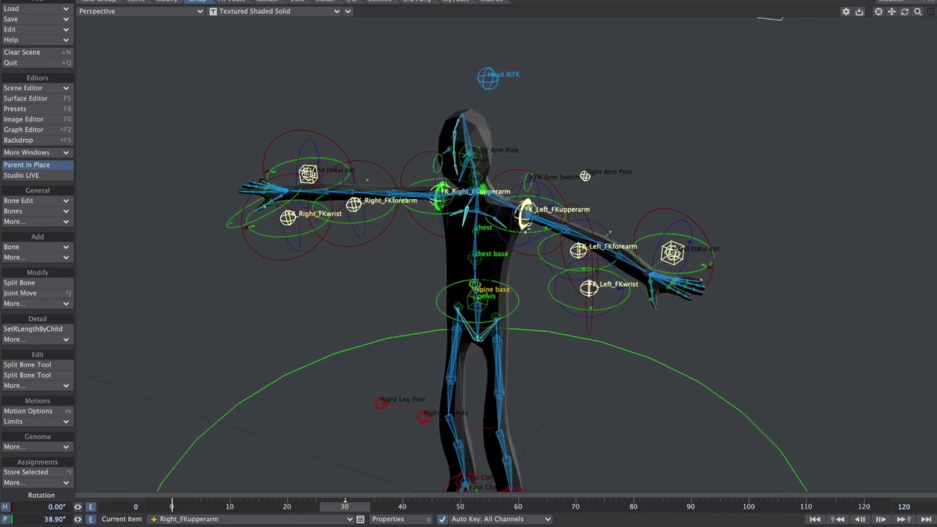
left_click(532, 177, "shift")
left_click(433, 160, "shift")
left_click_drag(564, 186, 486, 257, "alt")
- Open the Scene Editor and resize it into a tall item list beside the character, without the dope sheet
key("ctrl+F1")
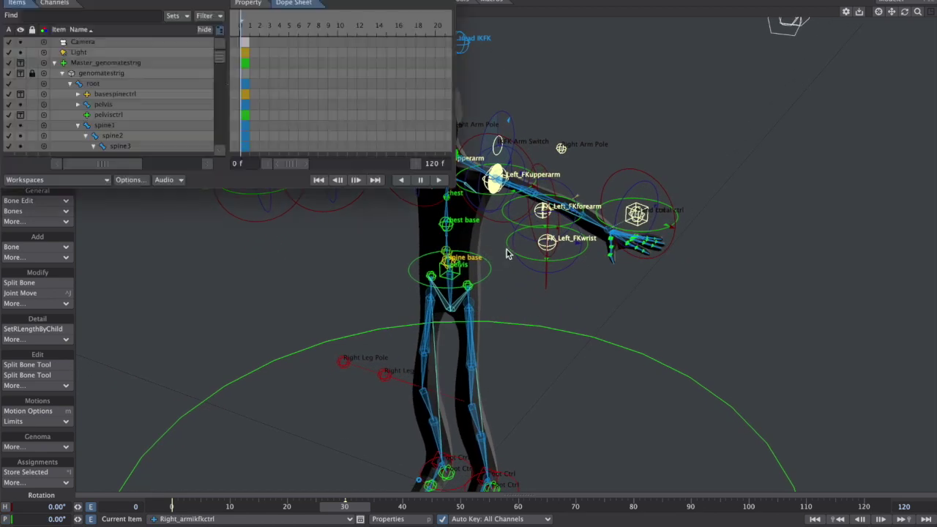
left_click_drag(256, 189, 256, 498)
left_click_drag(230, 241, 454, 249)
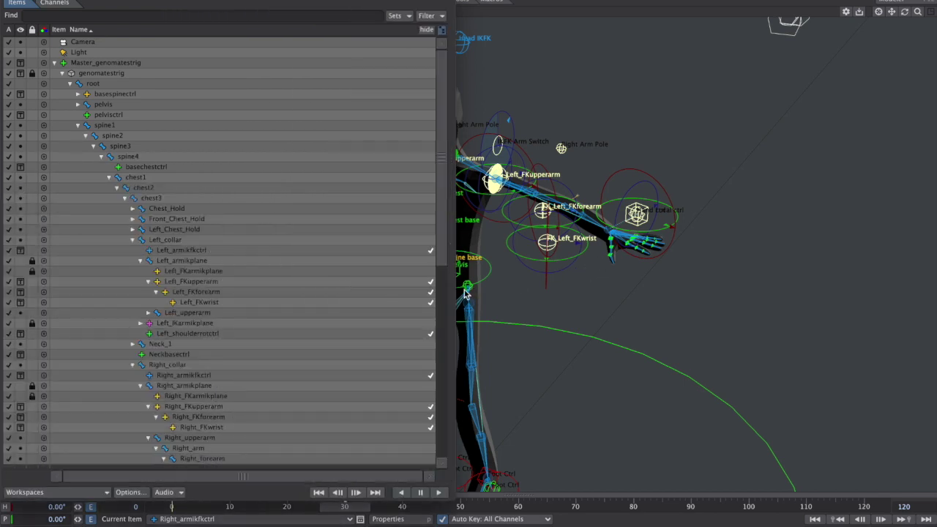
left_click_drag(455, 294, 317, 293)
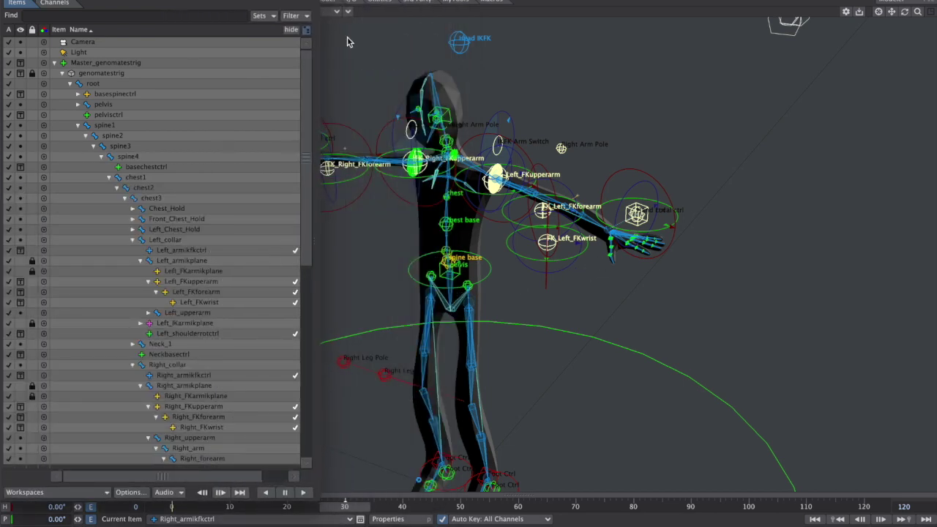
- Move the Scene Editor clear of the character, select the genomatestrig object and open AH_ManageTags for it
left_click_drag(141, 0, 740, 20)
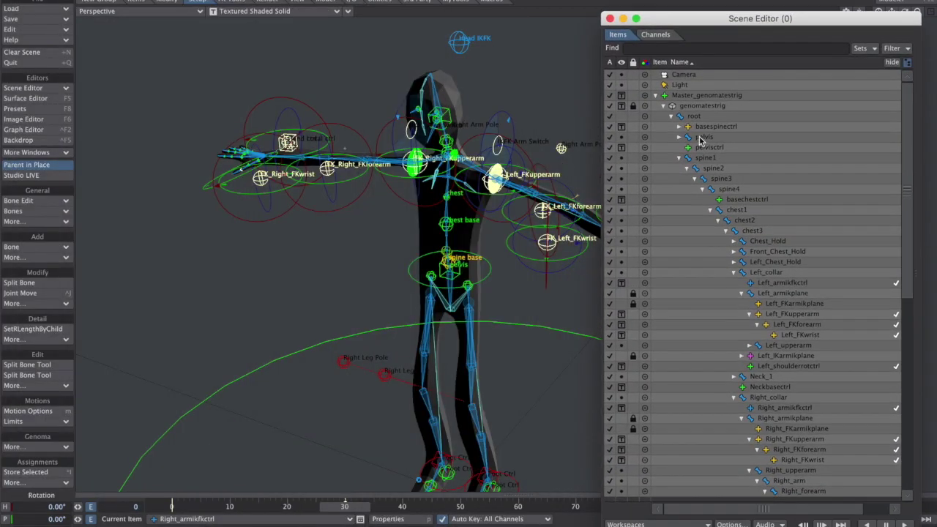
left_click(724, 107)
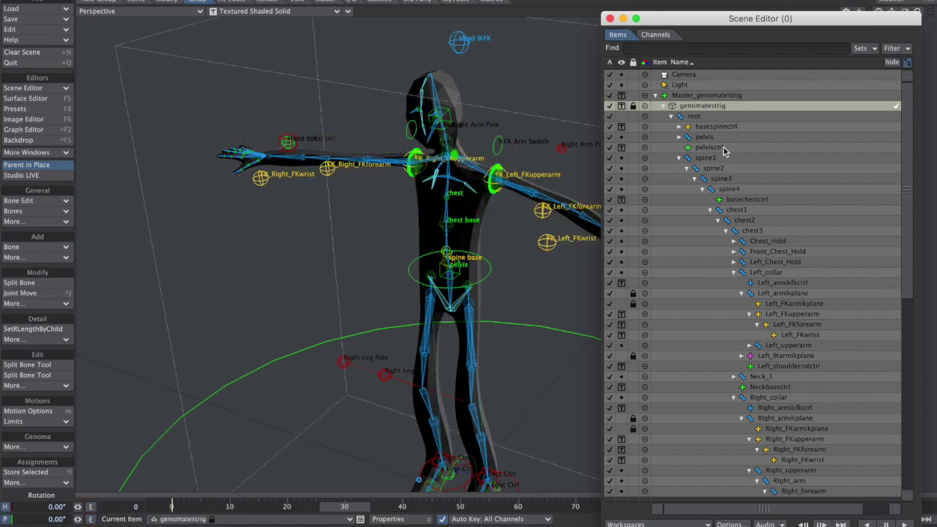
left_click_drag(547, 217, 564, 180, "alt")
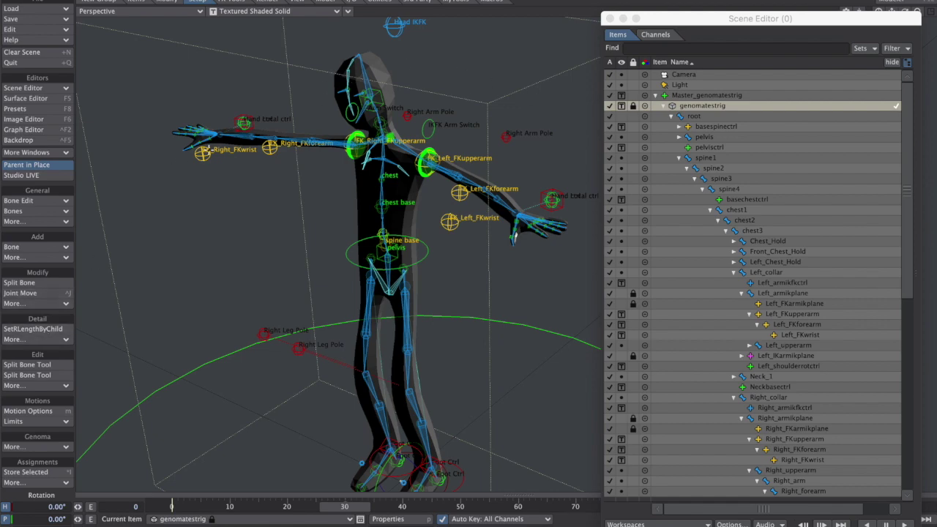
left_click(456, 2)
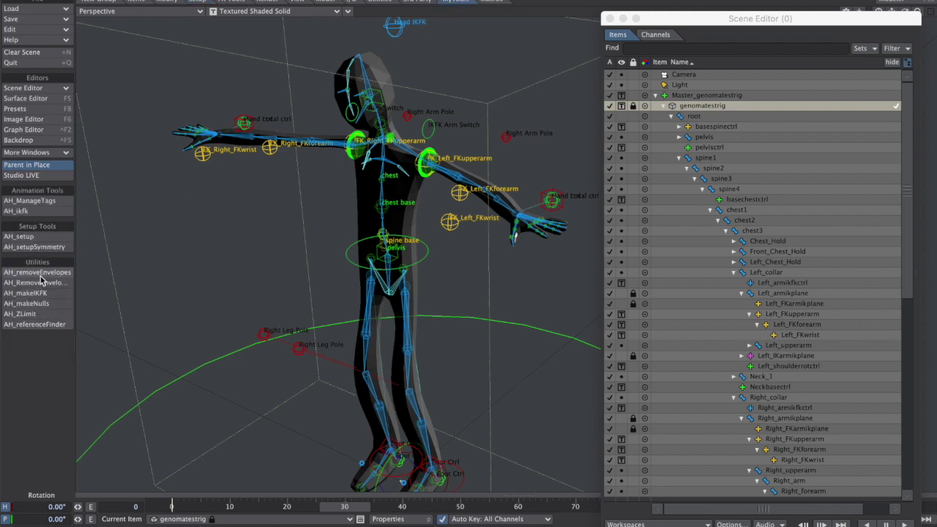
left_click(39, 203)
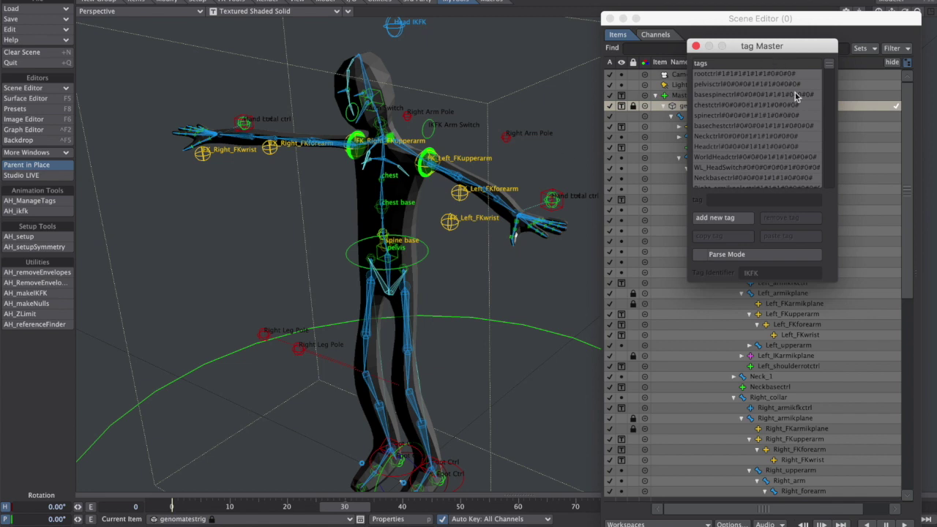
- Add the tag IKFK=Guy_Bones at the end of the rig object's tag list and turn on Parse Mode
left_click_drag(829, 68, 828, 186)
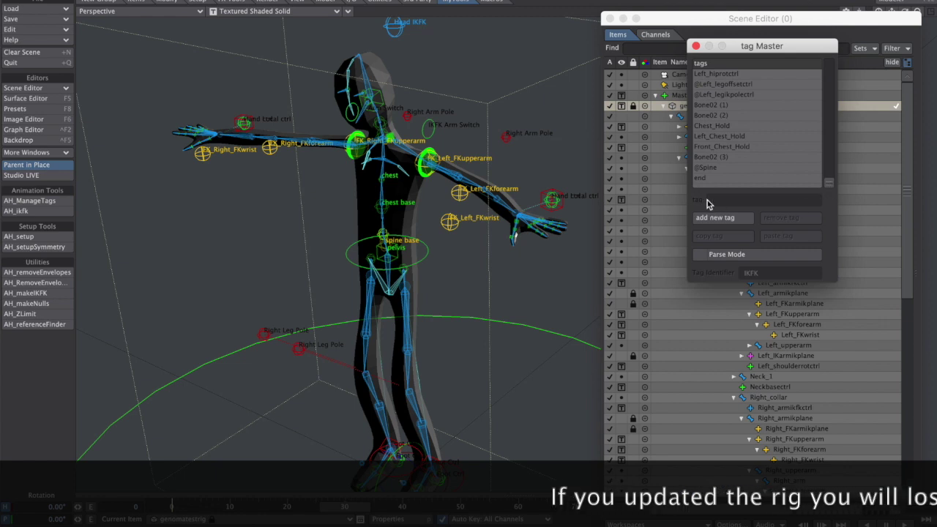
left_click(721, 217)
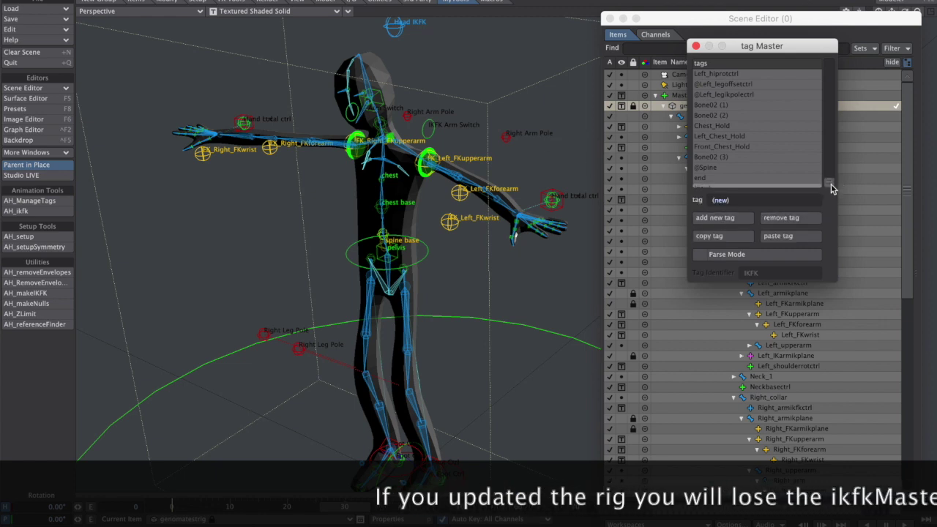
left_click_drag(829, 181, 828, 189)
left_click_drag(748, 199, 549, 212)
key("BackSpace")
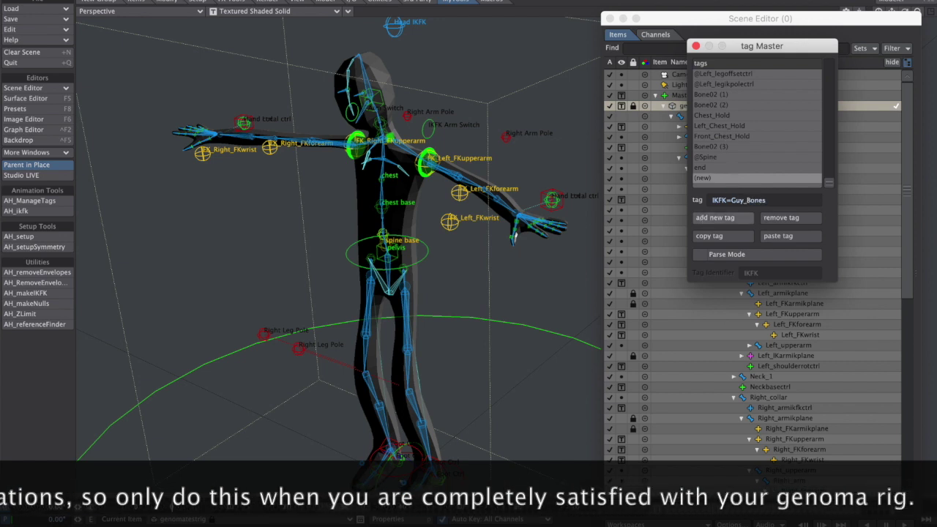
left_click(701, 254)
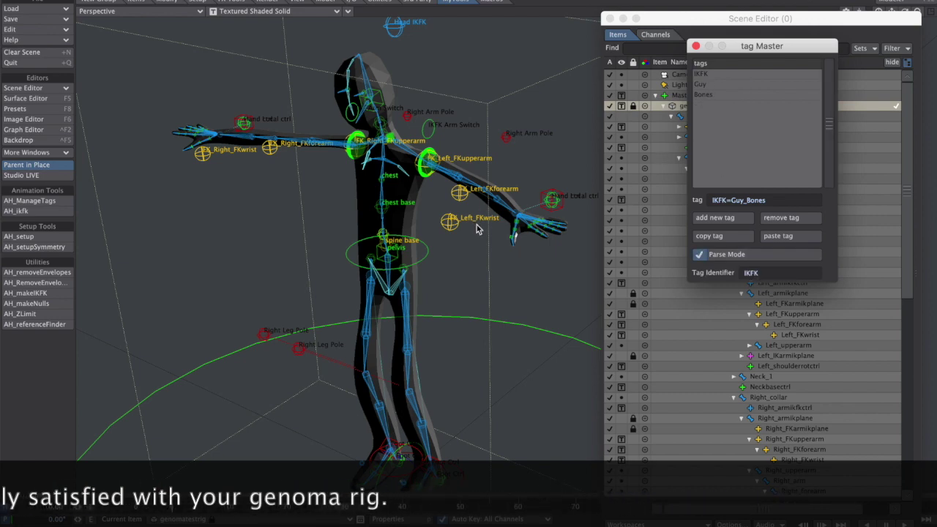
- Select the FK controls, IK hand controls, arm poles and IKFK switches of both arms
left_click_drag(477, 224, 423, 230, "alt")
left_click(420, 239)
left_click(434, 207, "shift")
left_click(402, 178, "shift")
left_click(401, 176, "shift")
left_click(401, 176, "shift")
left_click(338, 154, "shift")
left_click(252, 156, "shift")
left_click(188, 164, "shift")
left_click(230, 130, "shift")
left_click(394, 126, "shift")
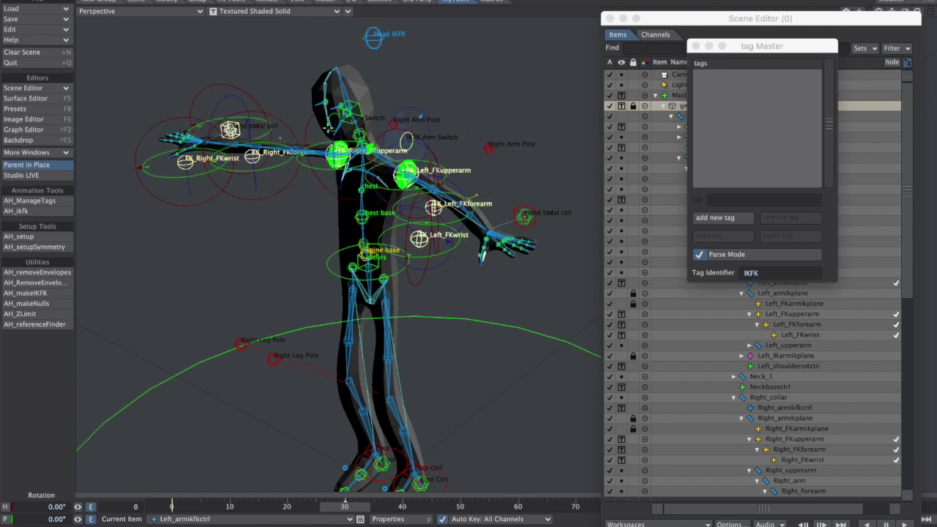
left_click_drag(341, 109, 323, 137, "shift")
left_click_drag(493, 135, 469, 165, "shift")
left_click(395, 125, "shift")
left_click_drag(560, 197, 527, 218, "shift")
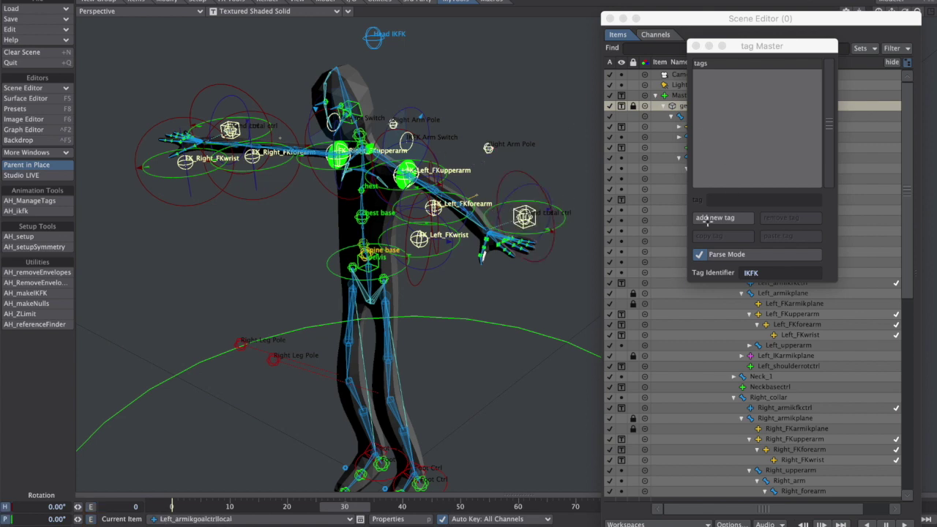
- Add a new IKFK tag to the selected arm controls, toggling Parse Mode to check the entry
left_click(720, 218)
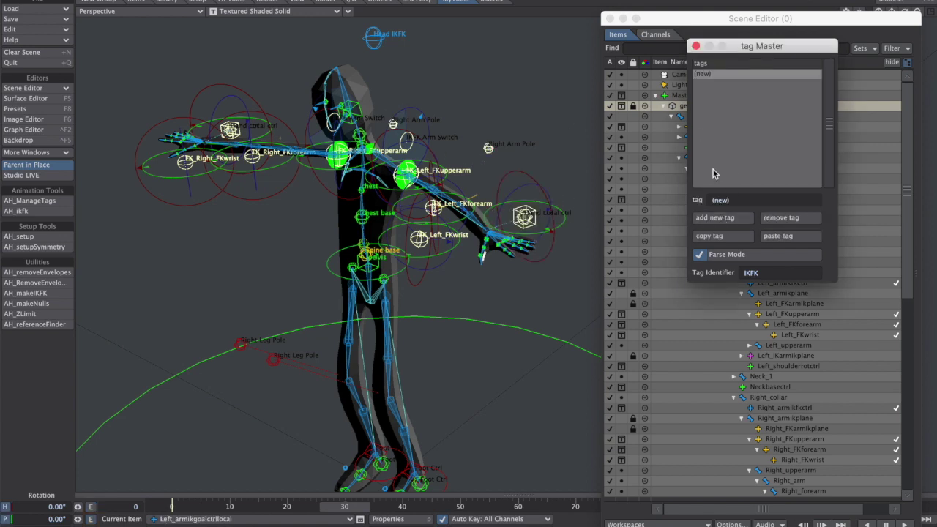
left_click(742, 202)
type("IKFK=")
left_click(698, 255)
left_click(699, 257)
left_click(739, 200)
type("Guy")
left_click(733, 200)
type("IK")
left_click(699, 255)
left_click(699, 255)
- Add Guy as the owner tag of the selected arm controls
left_click(704, 217)
left_click(734, 200)
type("Giu")
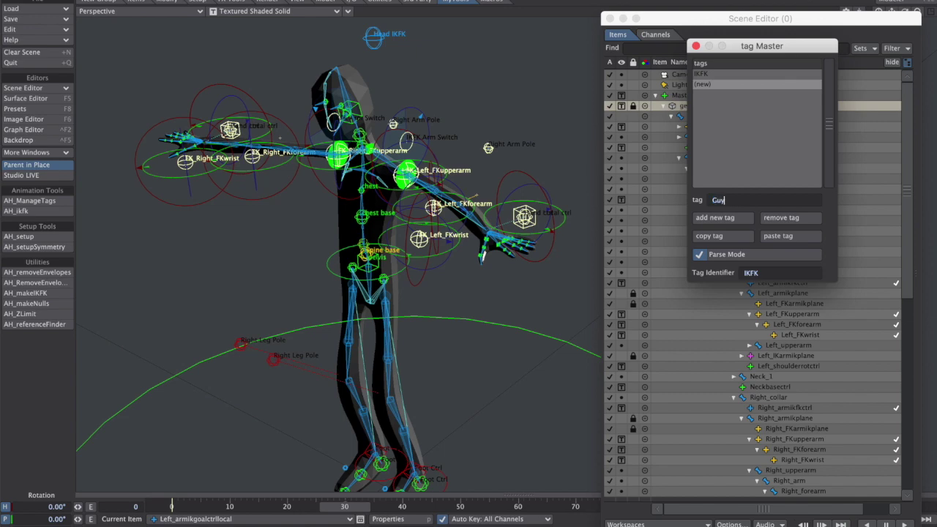
- Select the FK upper-arm, forearm and wrist controls of both arms and add the type tag FK to them
left_click_drag(418, 251, 441, 209, "alt")
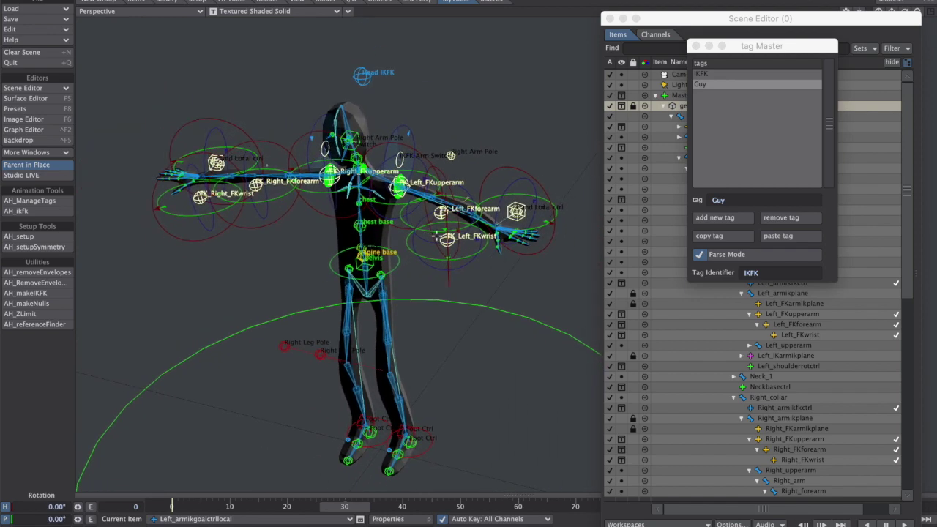
left_click(454, 244)
left_click(443, 215, "shift")
left_click(402, 184, "shift")
left_click(325, 178, "shift")
left_click(326, 176, "shift")
left_click(331, 174, "shift")
left_click(257, 186, "shift")
left_click(201, 198, "shift")
left_click(713, 219)
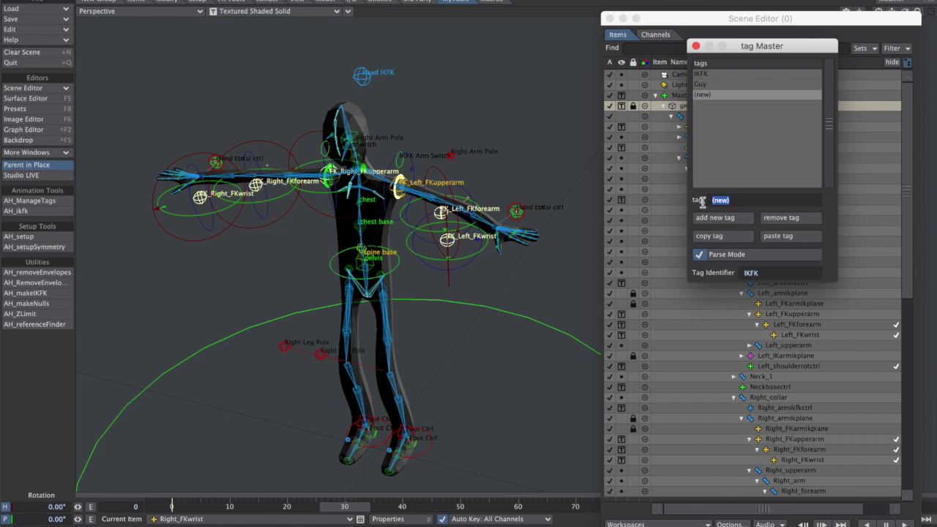
type("FK")
- Select the IK hand controls and arm poles of both arms and add the type tag IK to them
left_click(518, 212)
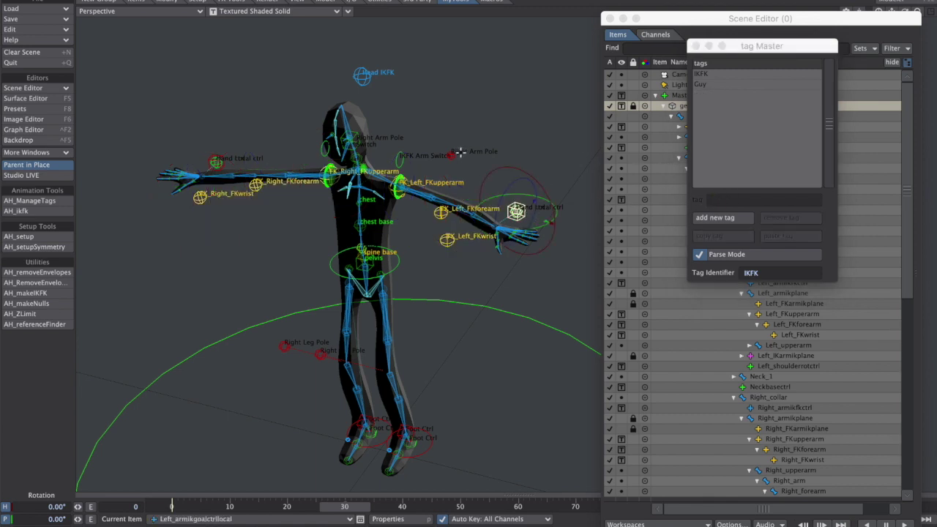
left_click(217, 162, "shift")
left_click_drag(278, 158, 433, 194, "alt")
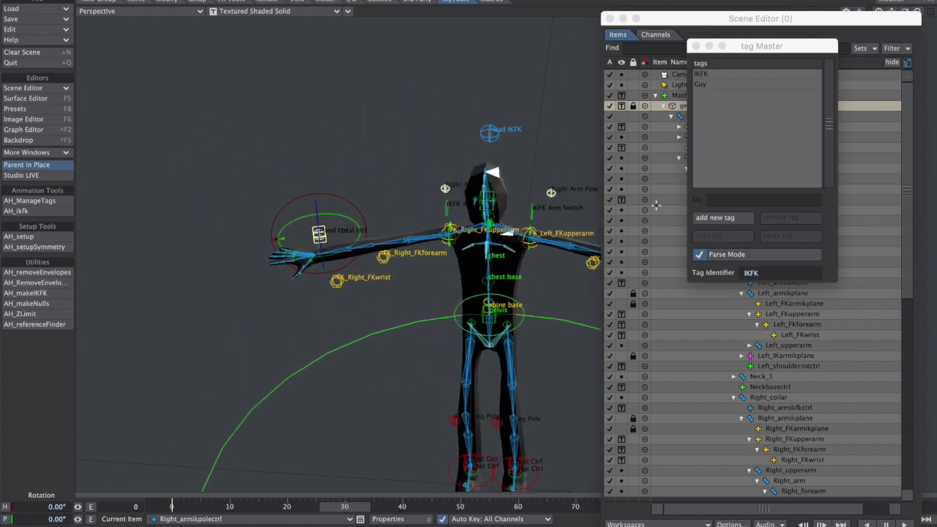
left_click(724, 219)
left_click(725, 218)
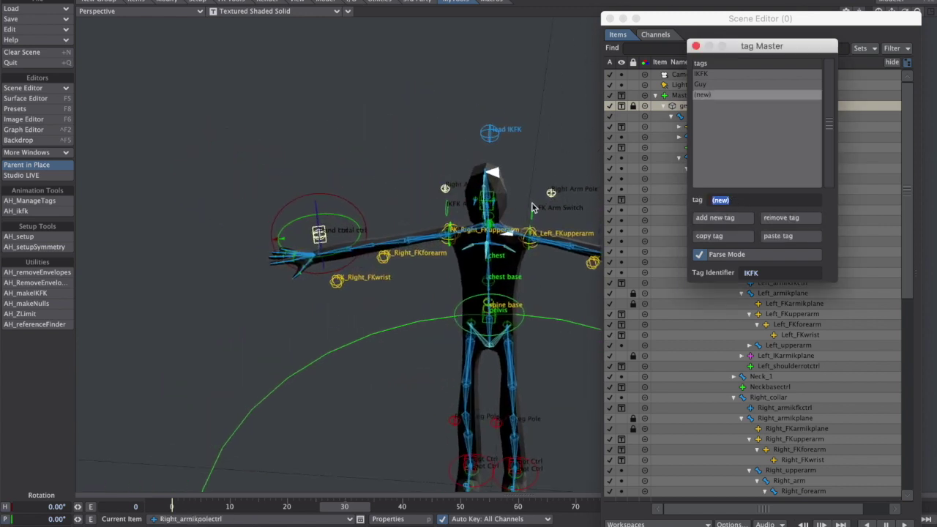
- Select the left and right IKFK arm switches and add the type tag IKFKSwitch to them
left_click_drag(487, 189, 472, 181, "alt")
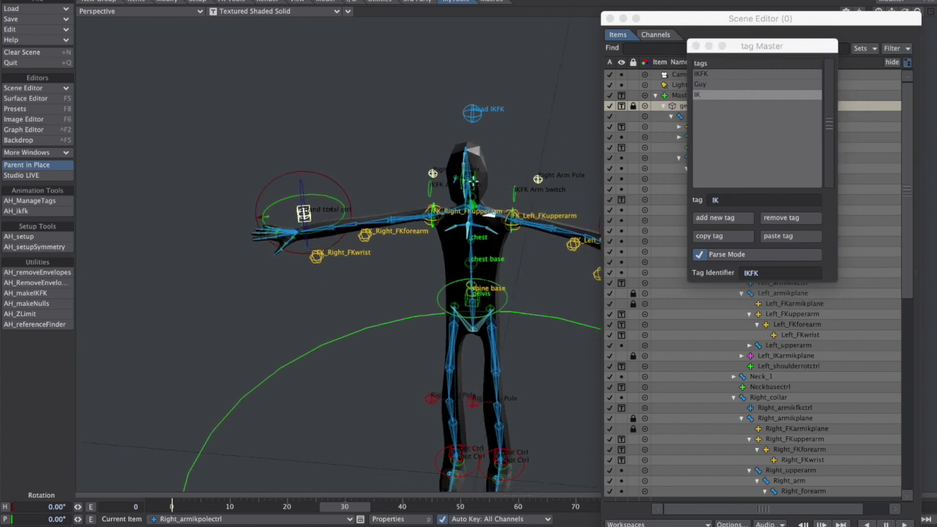
left_click(515, 191)
left_click(429, 189, "shift")
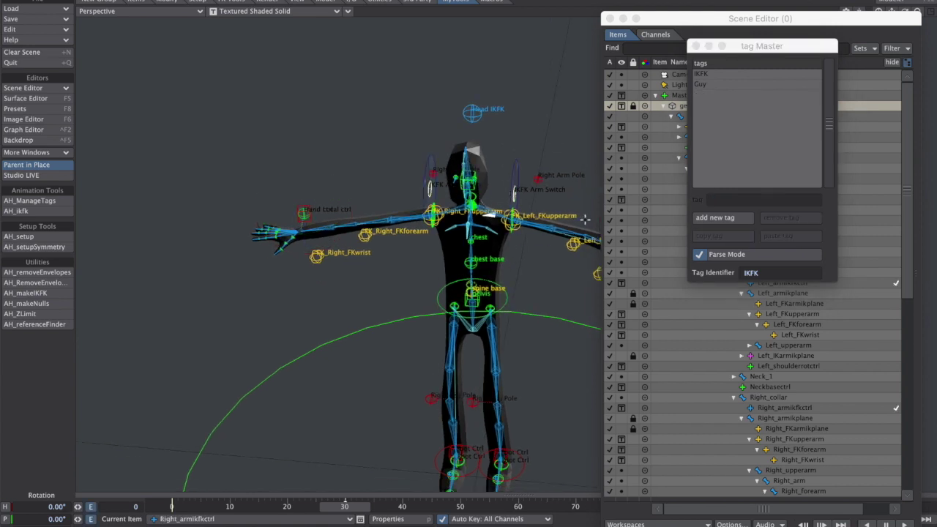
left_click(715, 217)
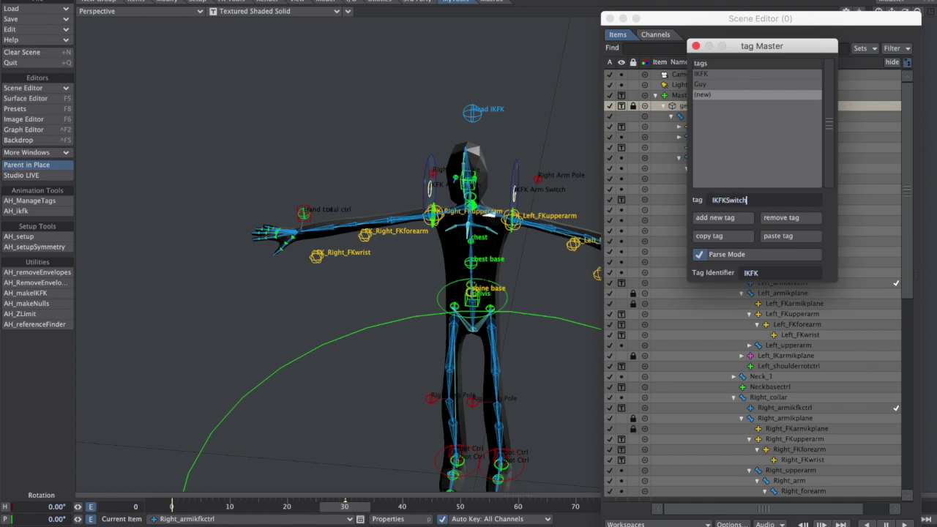
key("Return")
- Switch to the browser and review the ikfkMaster documentation on the type, group, identifier and switch definition attributes, then return to LightWave
key("super+Tab")
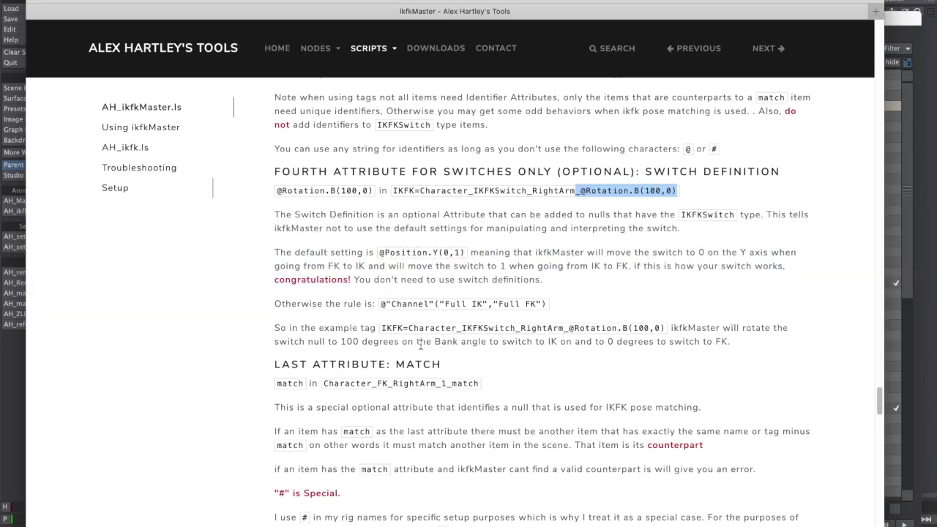
scroll(421, 349, "up", 5)
scroll(366, 358, "down", 5)
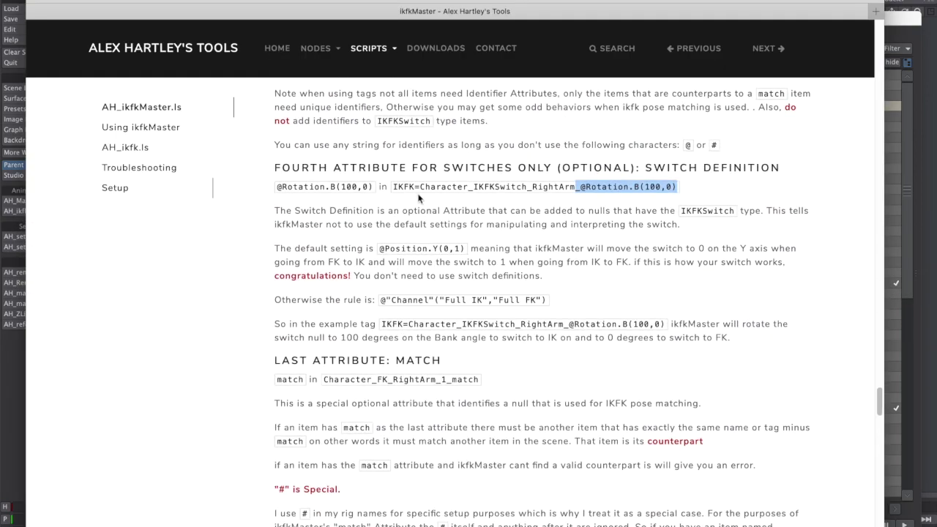
scroll(351, 379, "down", 3)
scroll(373, 416, "up", 5)
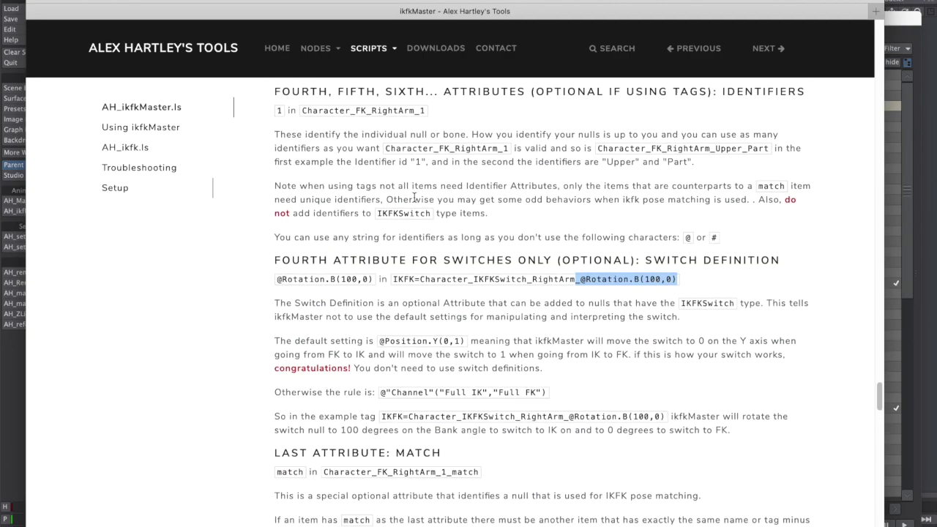
scroll(389, 179, "up", 10)
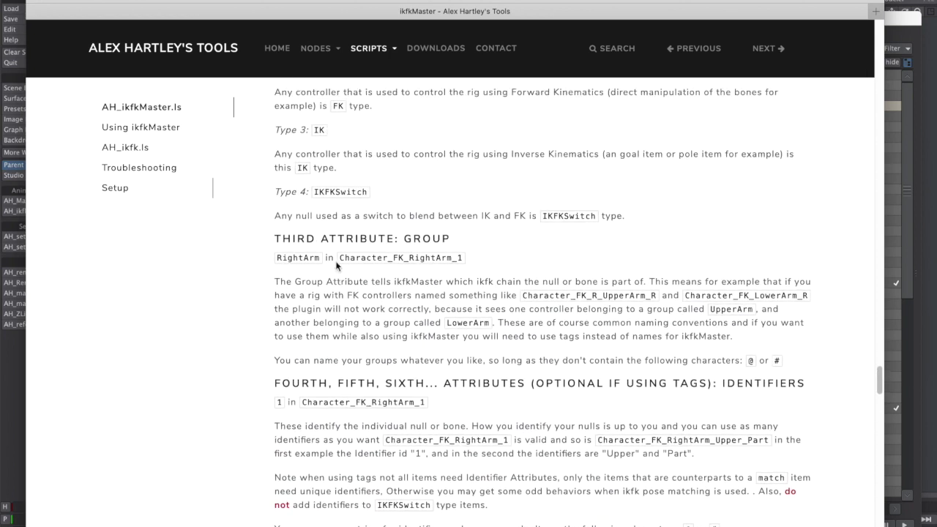
scroll(333, 242, "up", 5)
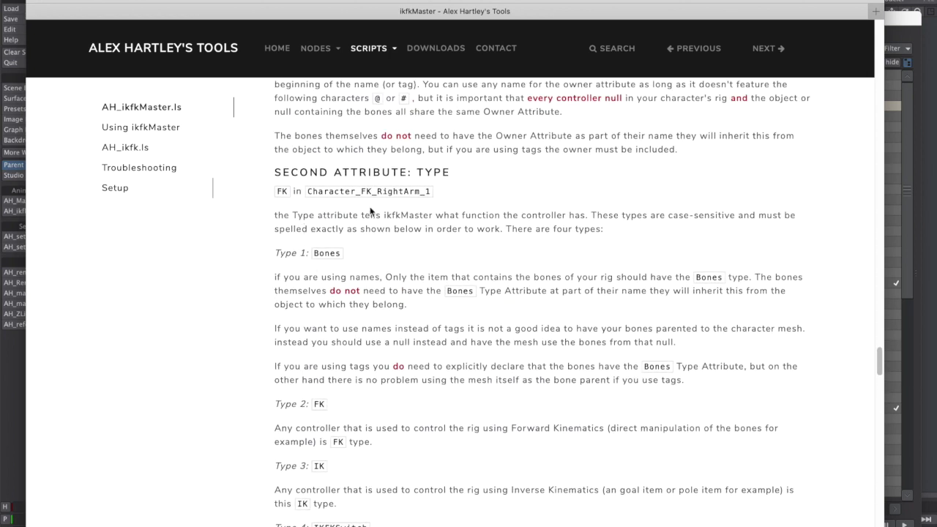
scroll(366, 205, "down", 2)
scroll(367, 190, "up", 1)
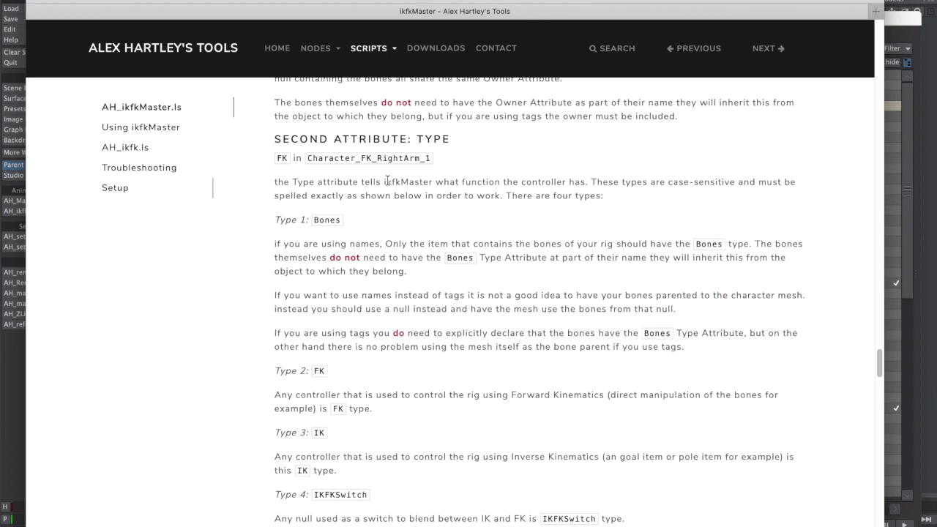
left_click(85, 256)
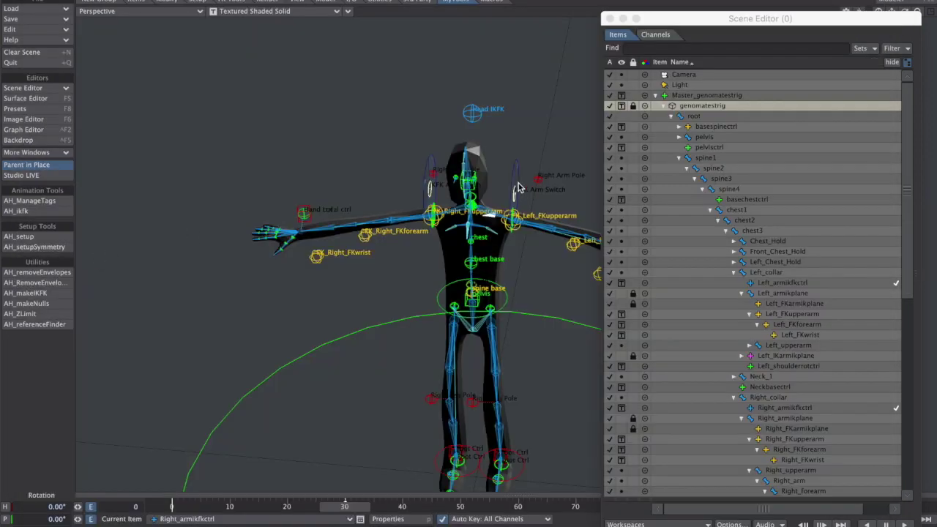
- Move the Scene Editor down out of the way and bring the tag Master window to the front
left_click_drag(451, 291, 387, 285, "alt")
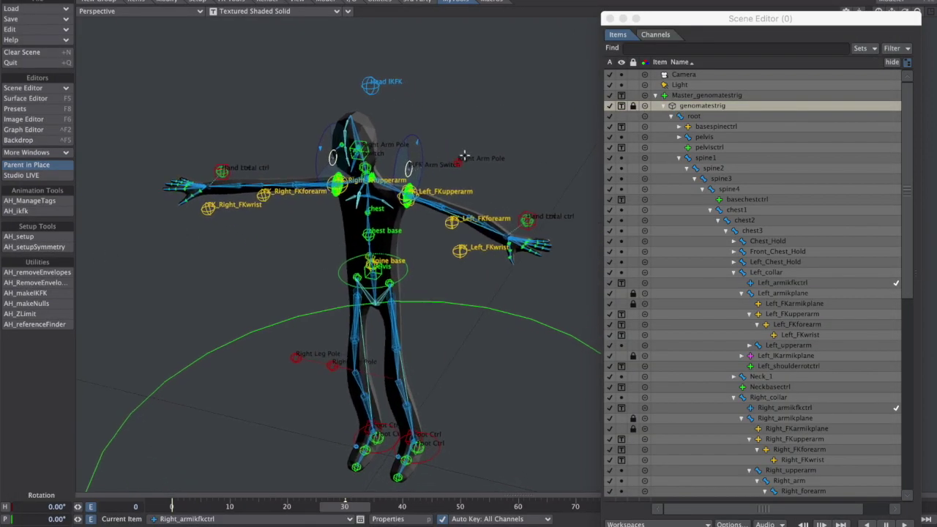
left_click_drag(650, 19, 635, 235)
left_click(748, 55)
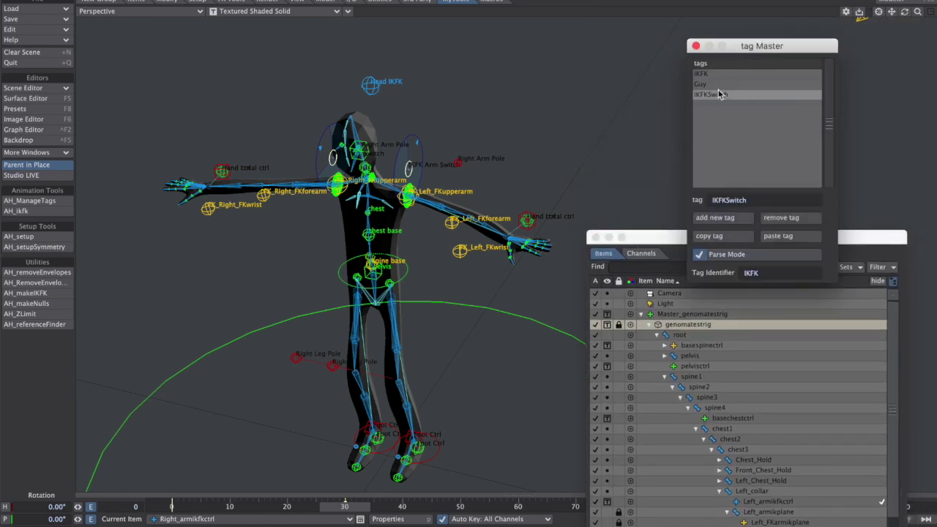
key("super+Tab")
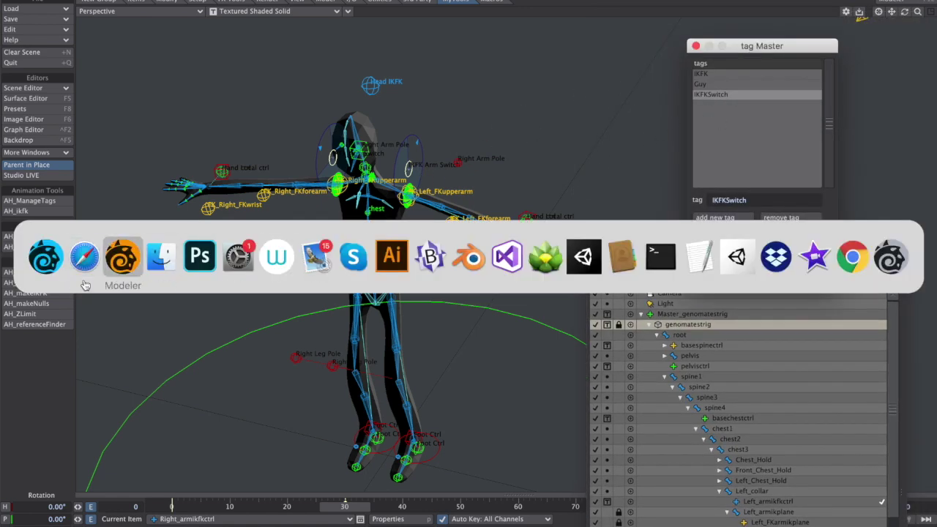
scroll(354, 496, "down", 10)
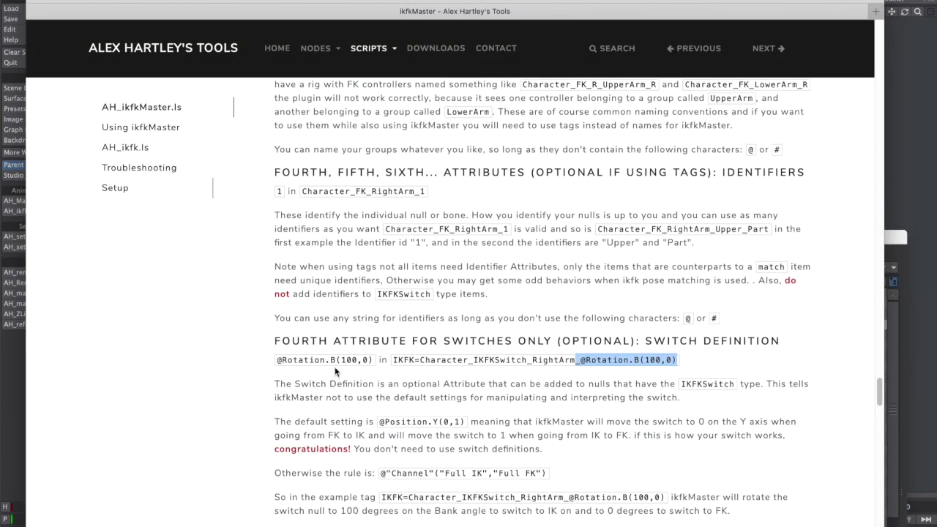
left_click(695, 363)
left_click_drag(674, 359, 581, 359)
key("super+c")
key("super+Tab")
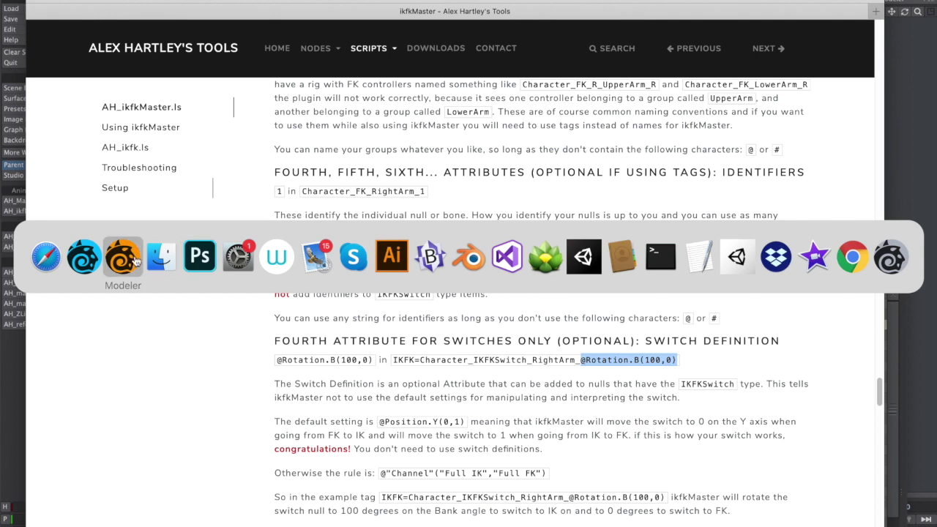
left_click(84, 256)
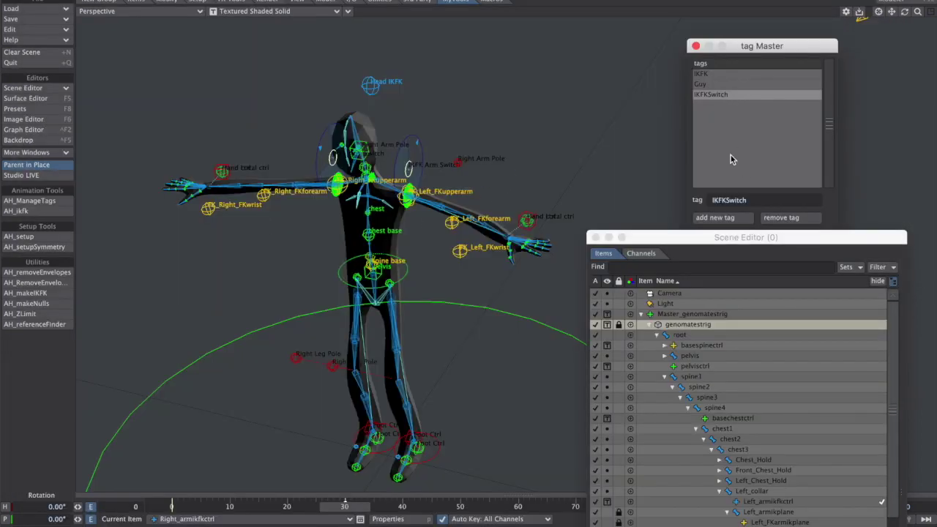
left_click(748, 45)
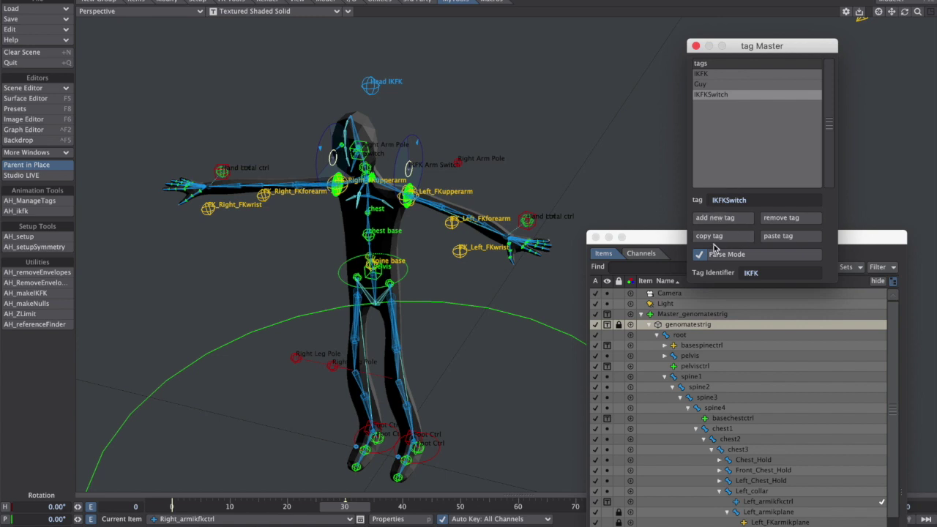
- Add the group tag LeftArm to the selected left and right IKFK arm switches
left_click(715, 218)
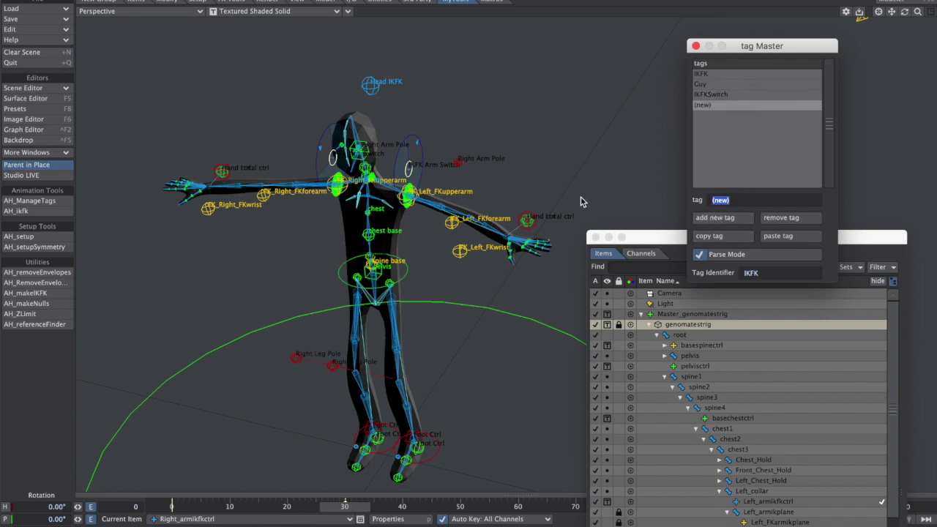
type("Laef")
key("BackSpace")
key("Return")
left_click(714, 218)
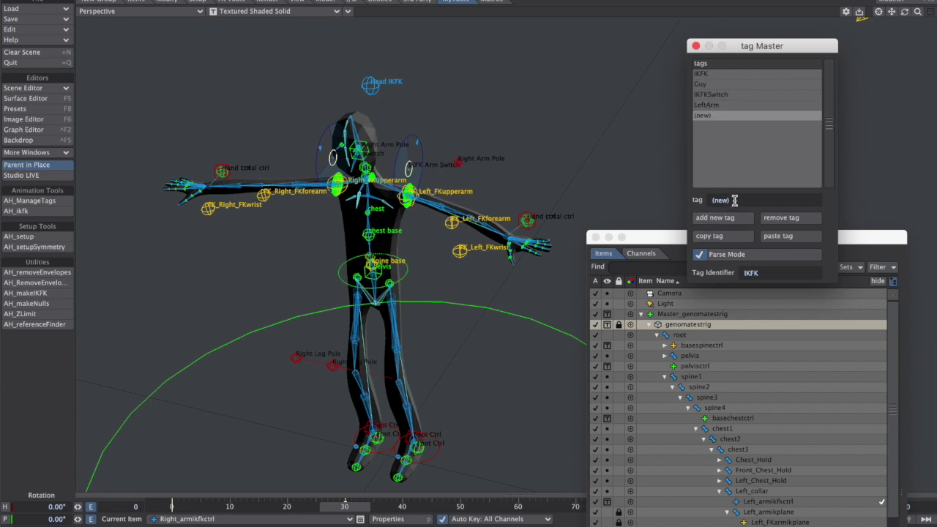
double_click(702, 200)
key("super+v")
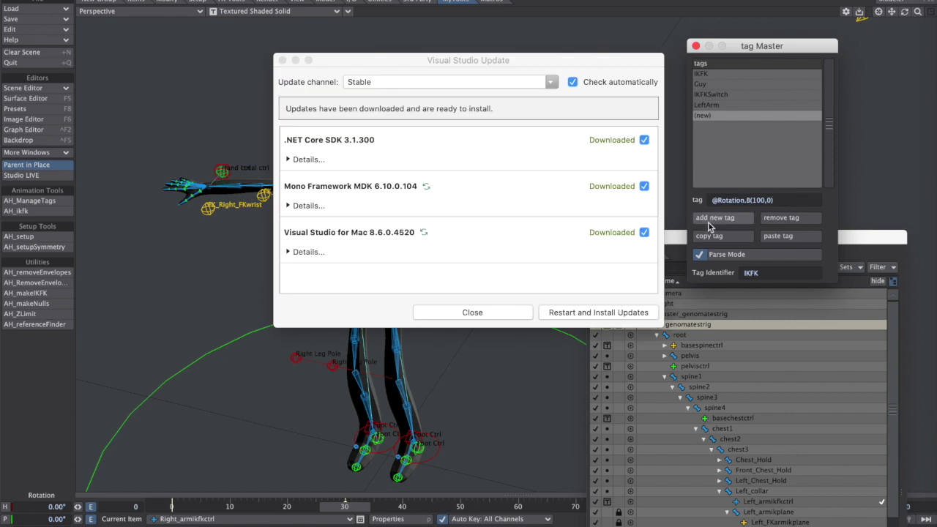
left_click(487, 314)
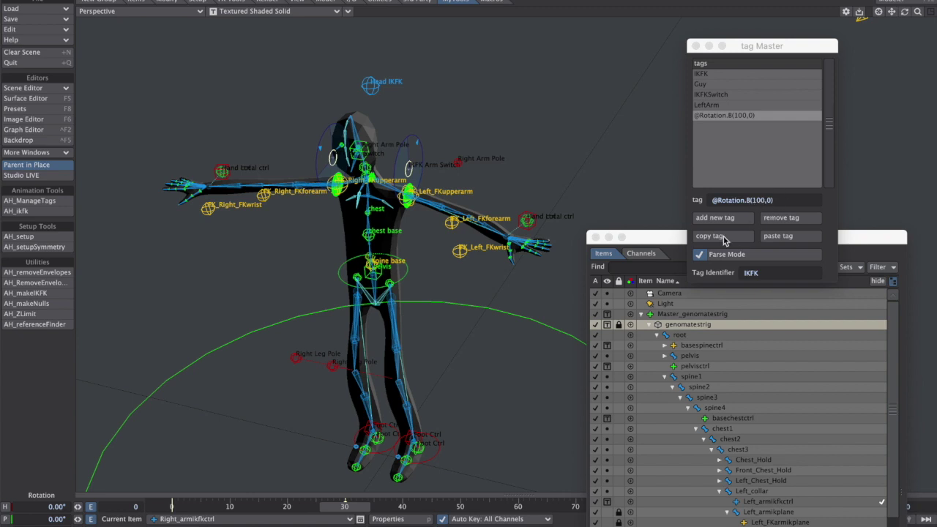
left_click(693, 197)
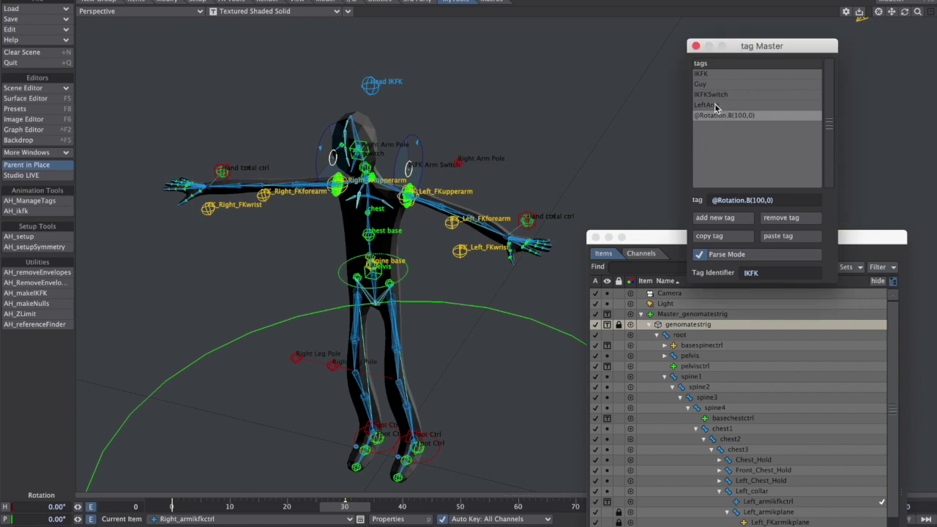
- Select only the right IKFK arm switch and change its LeftArm tag to RightArm
left_click(342, 167)
left_click(415, 170)
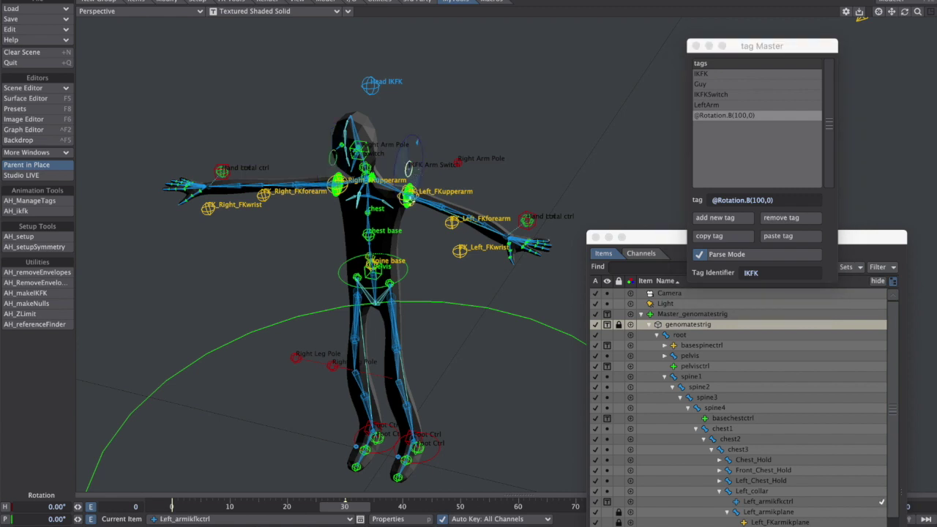
left_click(411, 199)
left_click(413, 169)
left_click(333, 158)
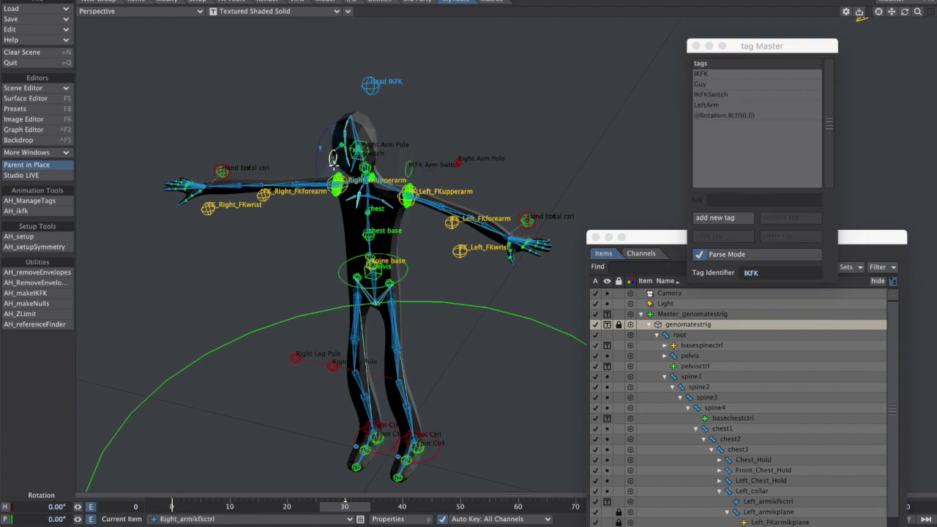
left_click(711, 104)
left_click_drag(723, 200, 627, 212)
type("RigArm")
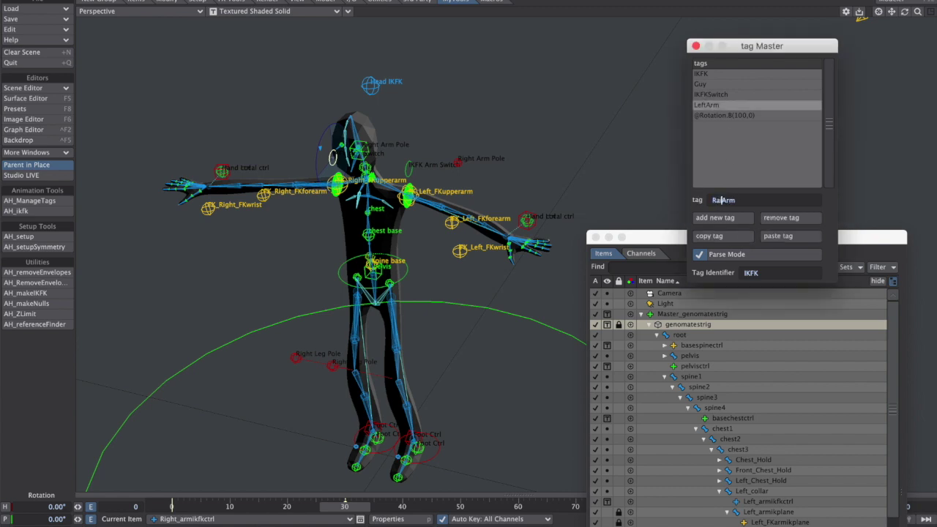
key("BackSpace")
key("BackSpace")
type("ght")
- Select the right arm's FK upper arm, forearm and wrist controls plus its hand controls and add the tag RightArm
left_click(331, 190)
left_click(210, 210, "shift")
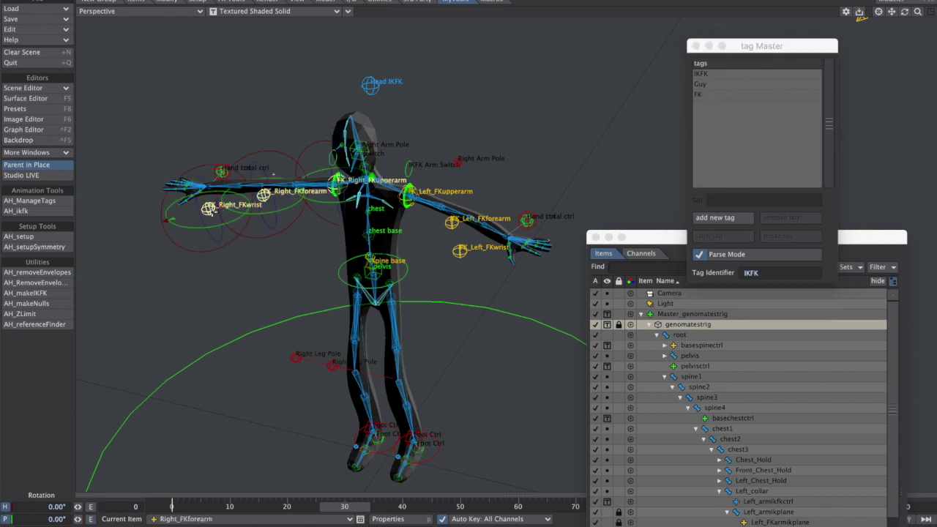
left_click(223, 172, "shift")
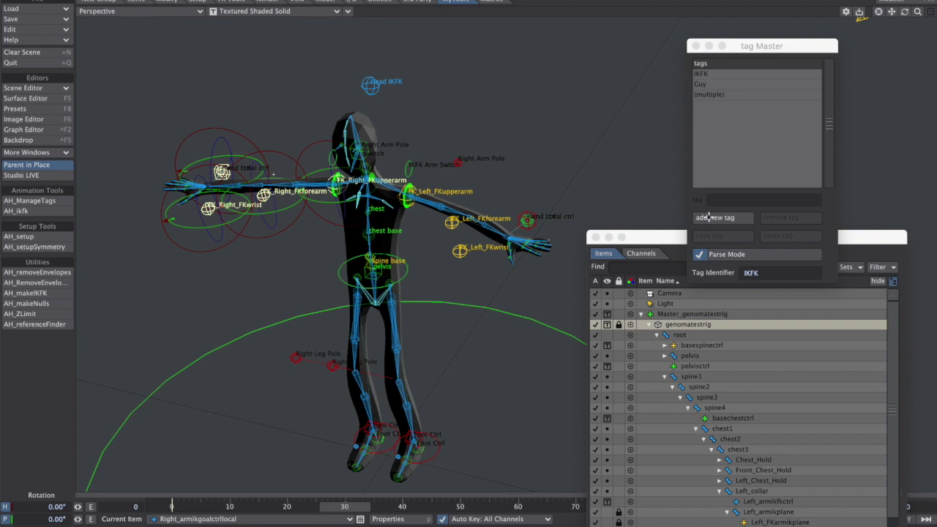
left_click(708, 217)
type("RightArm")
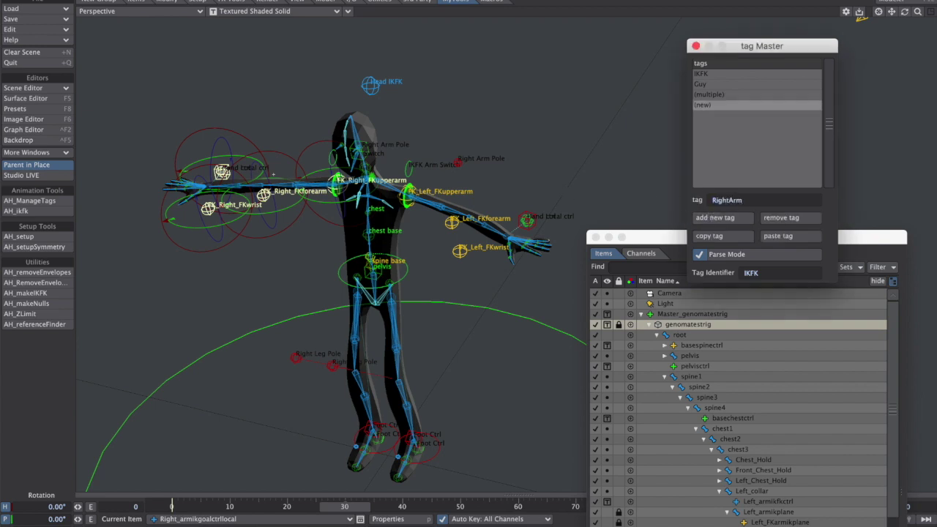
key("Return")
- Select the right arm pole control and add the group tag RightArm to it
left_click_drag(411, 171, 480, 144, "alt")
left_click(462, 153)
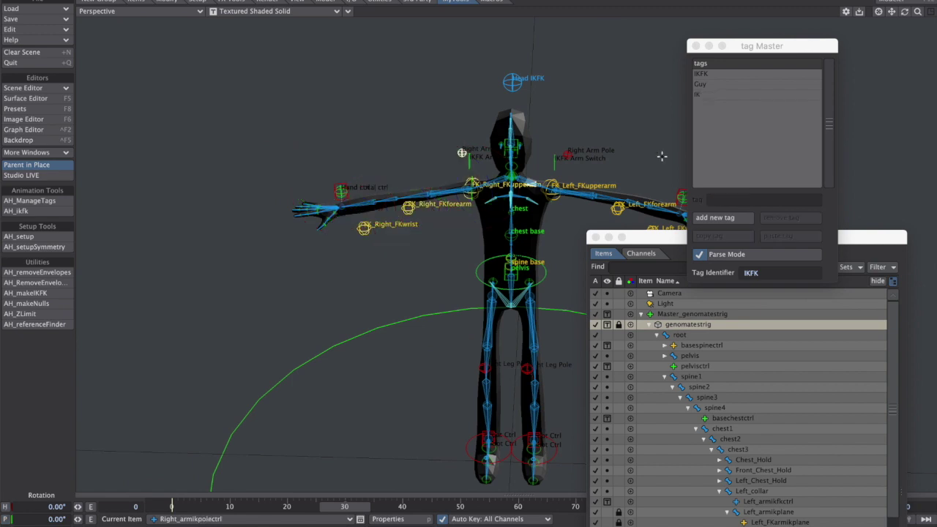
left_click(719, 220)
type("RightArm")
key("Return")
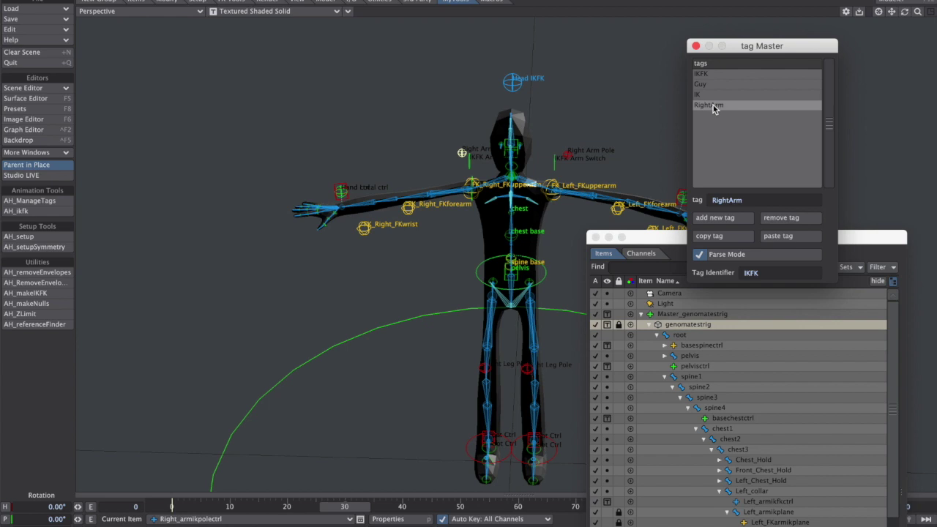
- Select the left arm's FK upper arm, forearm and wrist, its hand controls and its pole, and add the tag LeftArm
left_click_drag(413, 245, 393, 204, "alt")
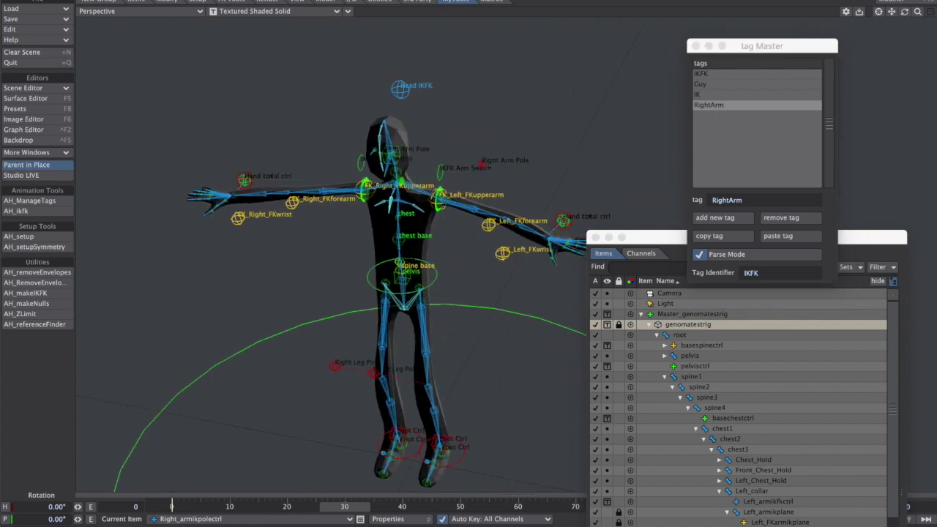
left_click(481, 164)
left_click(488, 225)
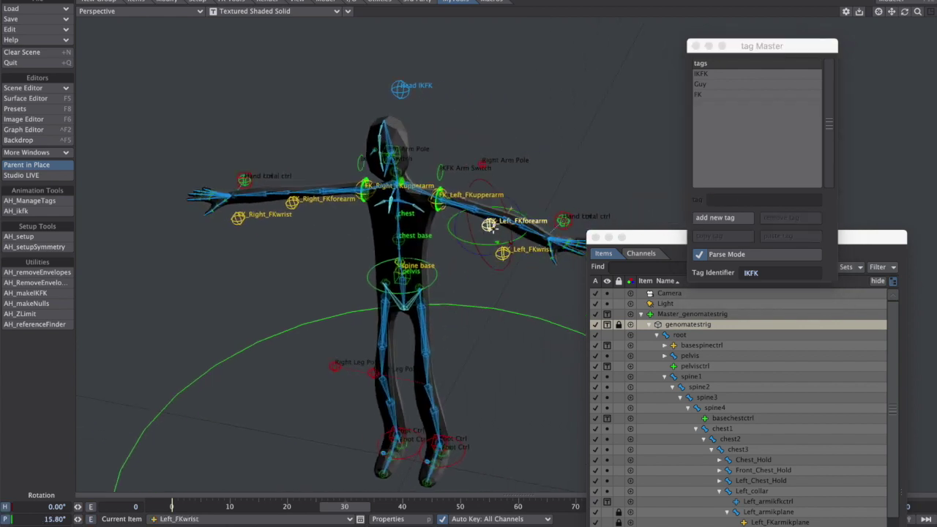
left_click(357, 197)
left_click(241, 222)
left_click(440, 198)
left_click(488, 225, "shift")
left_click(502, 252, "shift")
left_click_drag(532, 264, 534, 218, "alt")
left_click(469, 173, "shift")
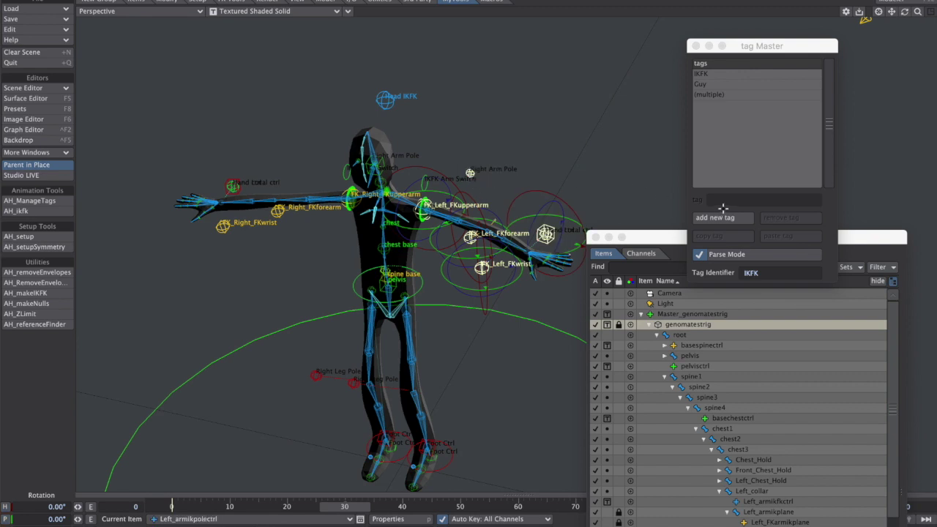
left_click(715, 218)
type("LeftArm")
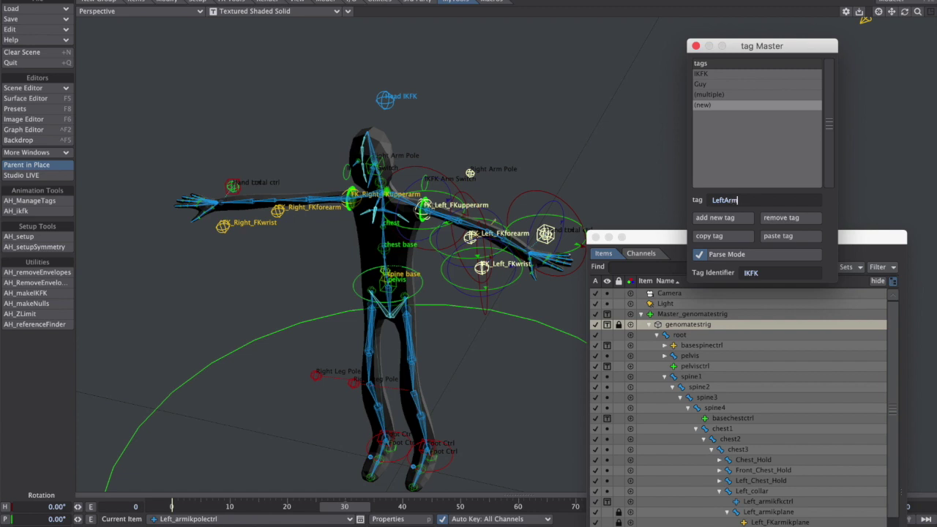
key("Return")
- Select the left and right arm pole controls and add the identifier tag Pole to both
left_click(425, 181)
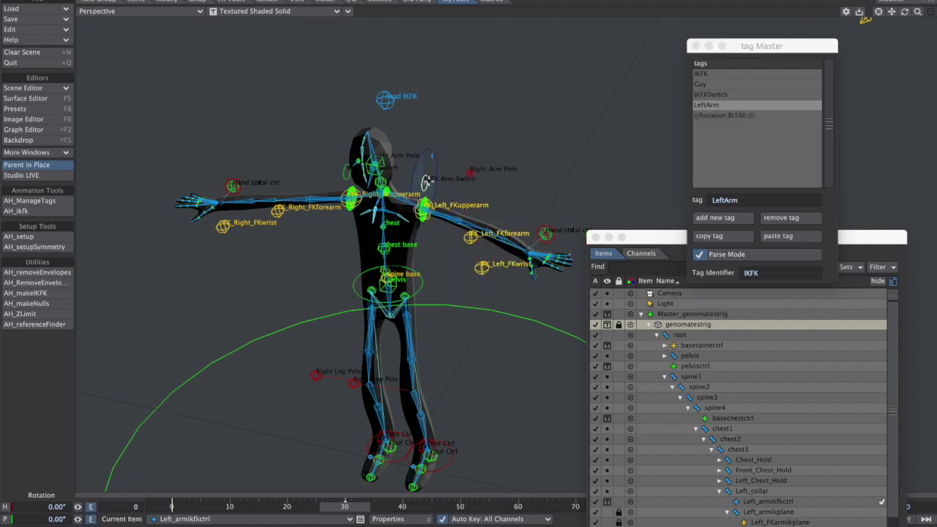
left_click(470, 173)
left_click_drag(490, 167, 526, 158, "alt")
left_click(422, 151, "shift")
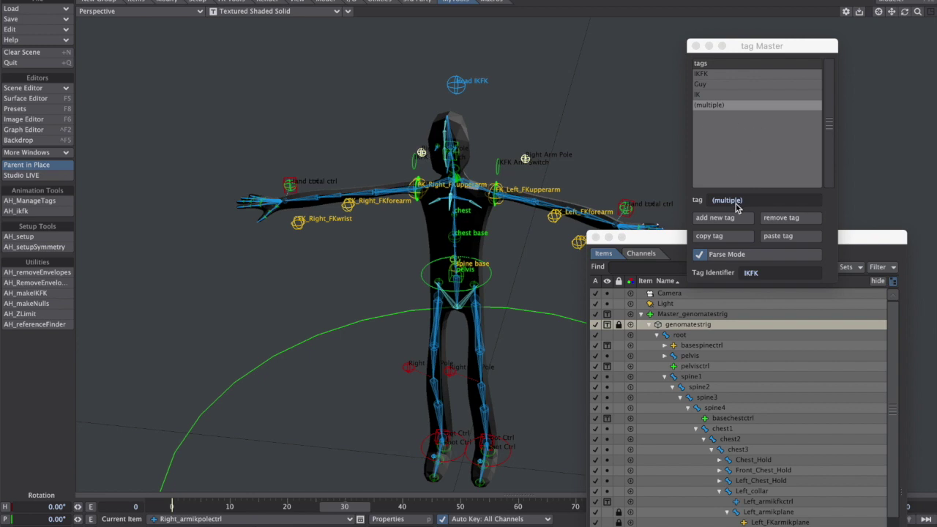
left_click(714, 217)
double_click(723, 200)
type("Po")
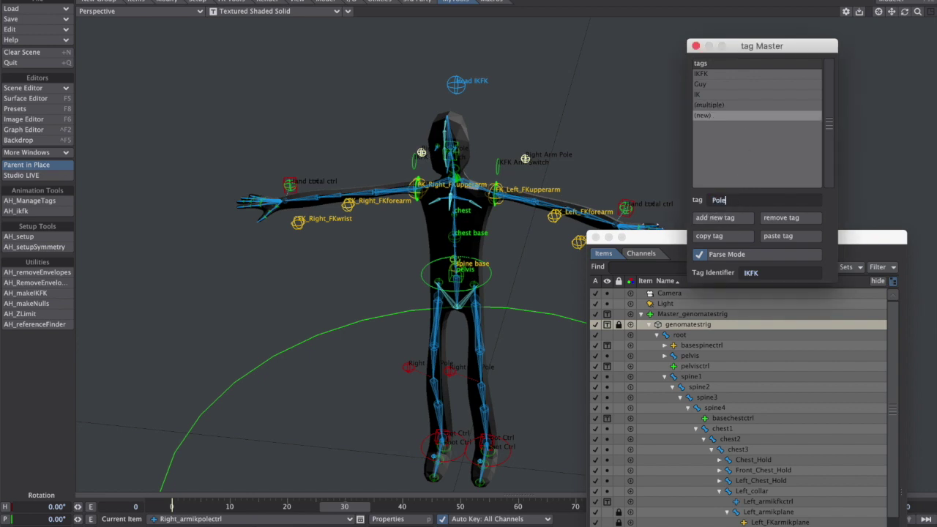
type("le")
- Select the hand controls of both arms and add the identifier tag Goal to them
left_click_drag(598, 177, 591, 188, "alt")
left_click(591, 188)
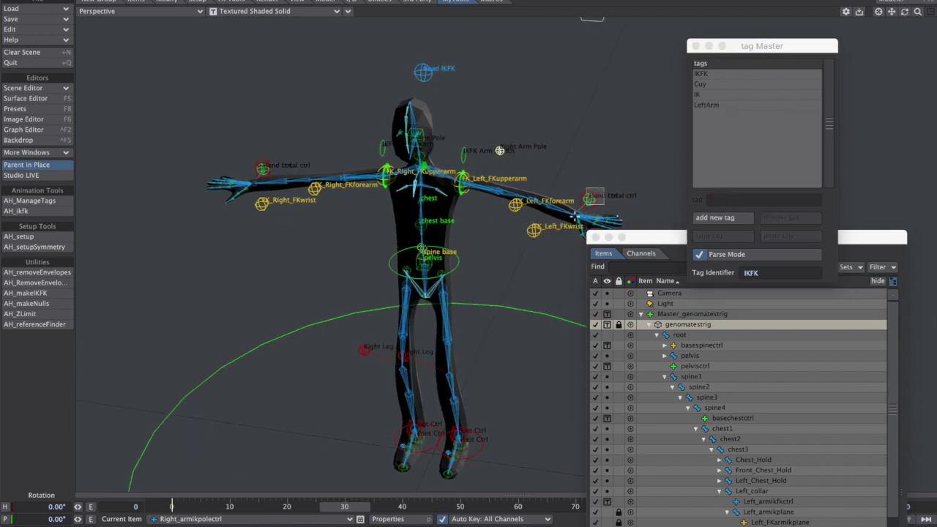
left_click(263, 167, "shift")
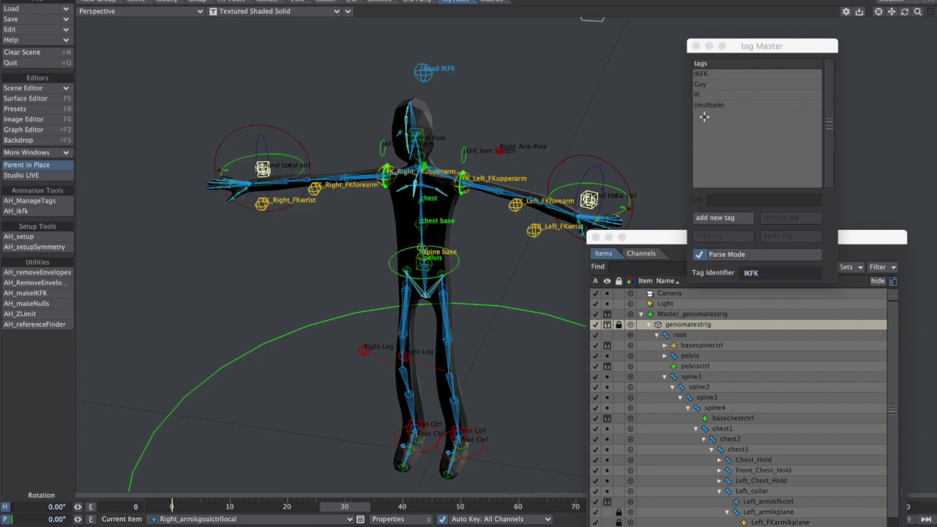
left_click(708, 218)
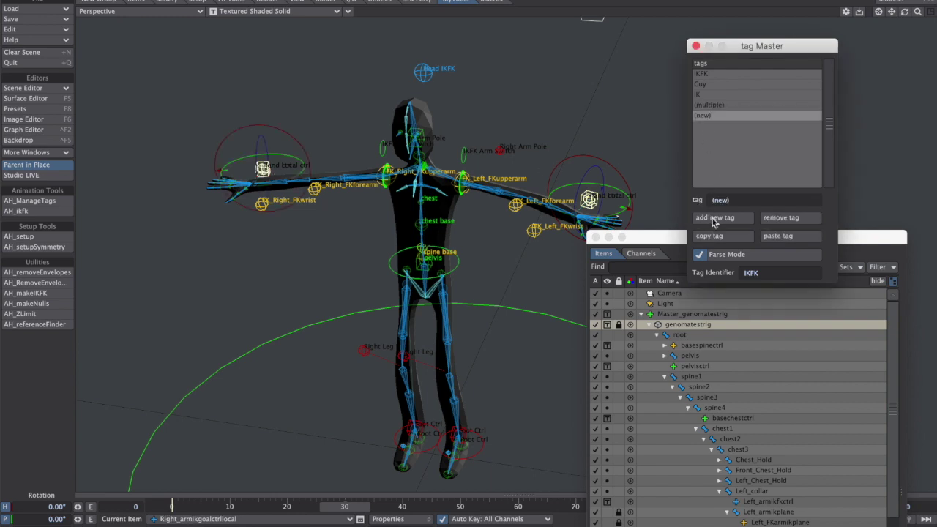
double_click(732, 200)
type("c")
- Select only the local hand goal controls of both arms and add the tag Local to them
left_click(589, 202)
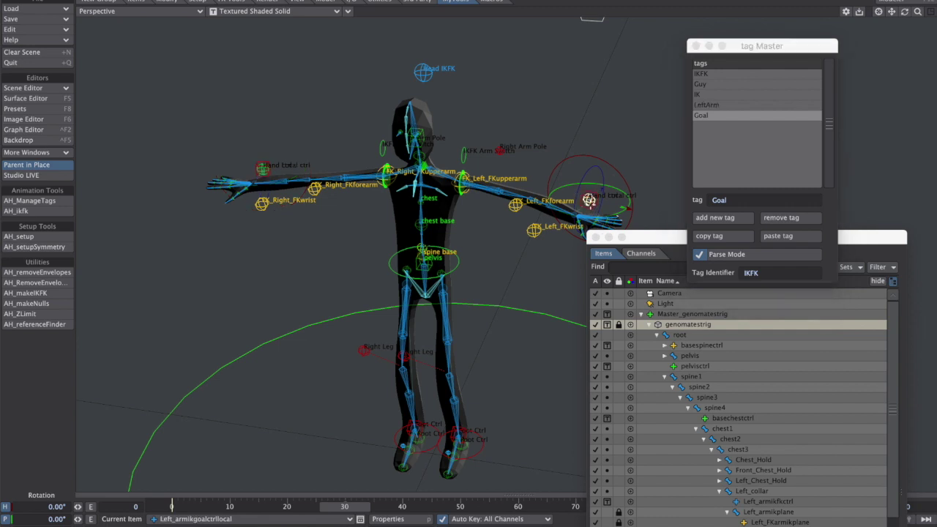
left_click(263, 168, "shift")
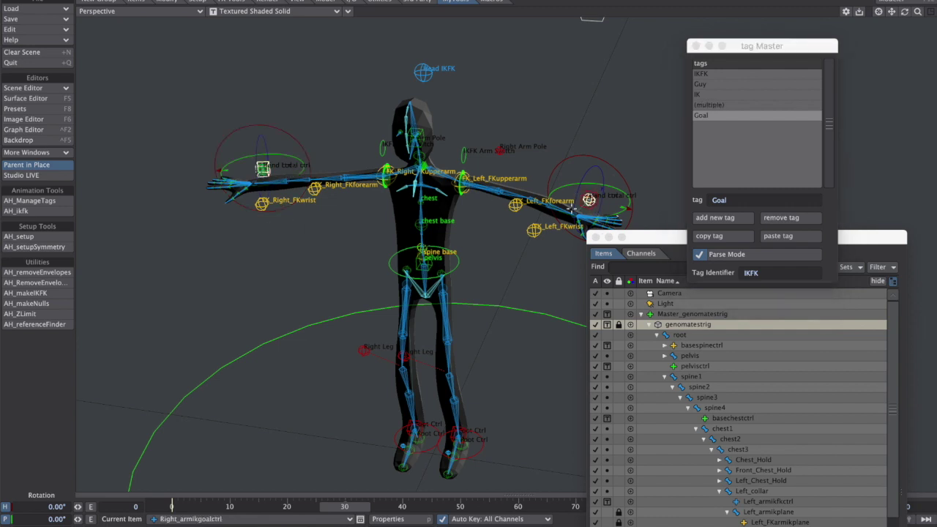
left_click(589, 203)
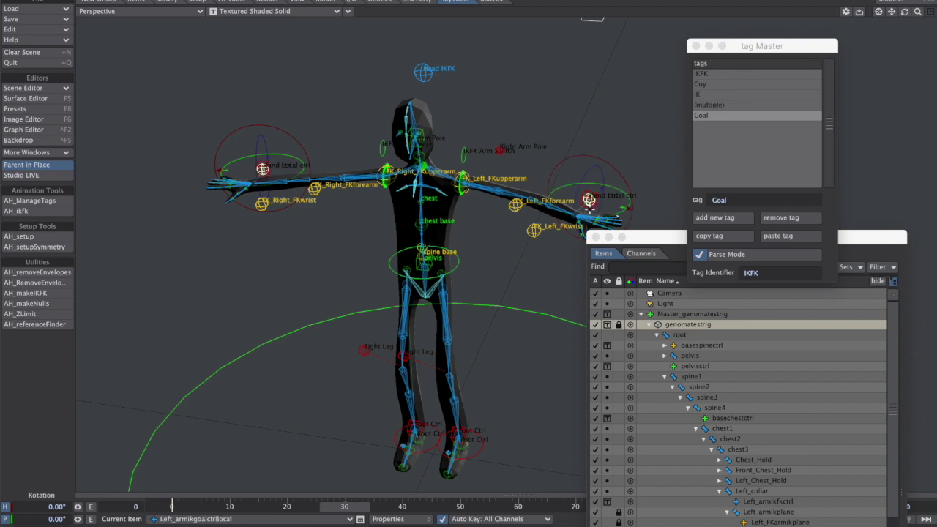
left_click(723, 212)
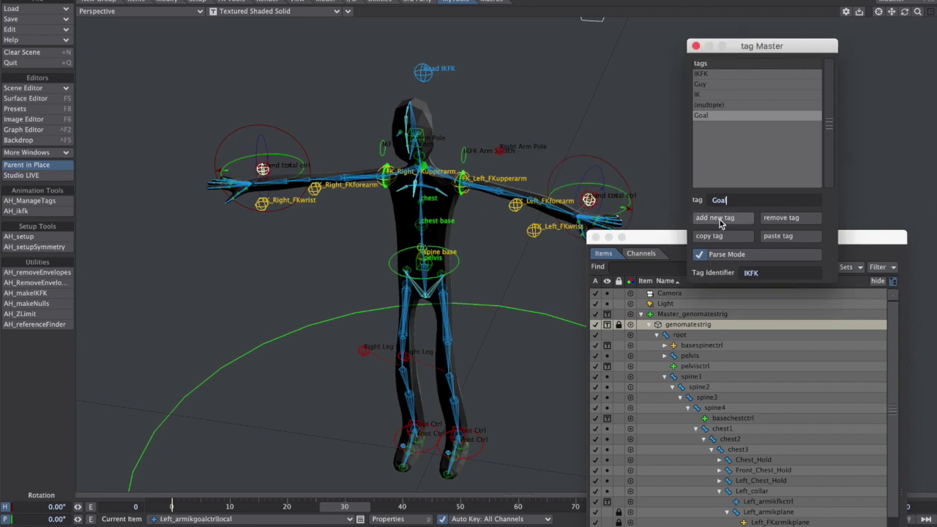
left_click(715, 218)
triple_click(723, 200)
type("Local")
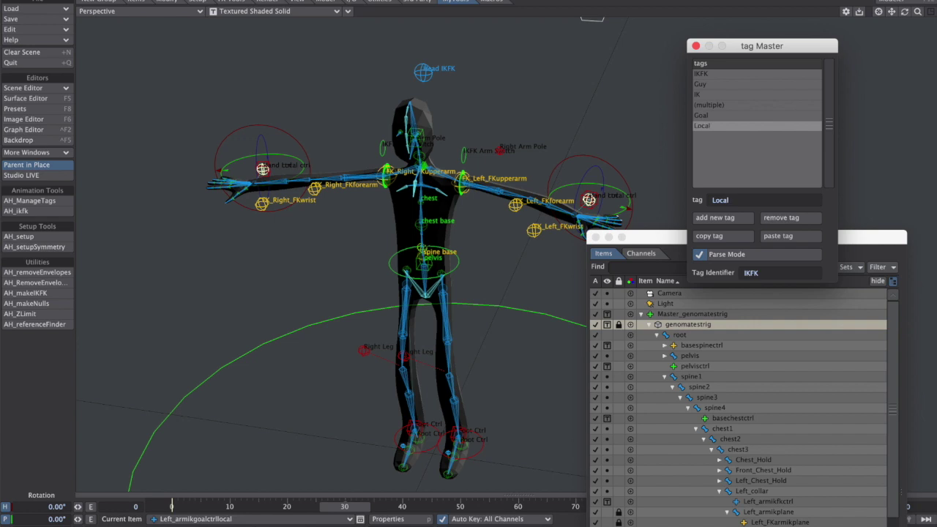
- Check the tags on the local hand controls and the FK arm controls, comparing the left and right upper arms
left_click(592, 198)
left_click(265, 170)
left_click_drag(433, 217, 463, 203, "alt")
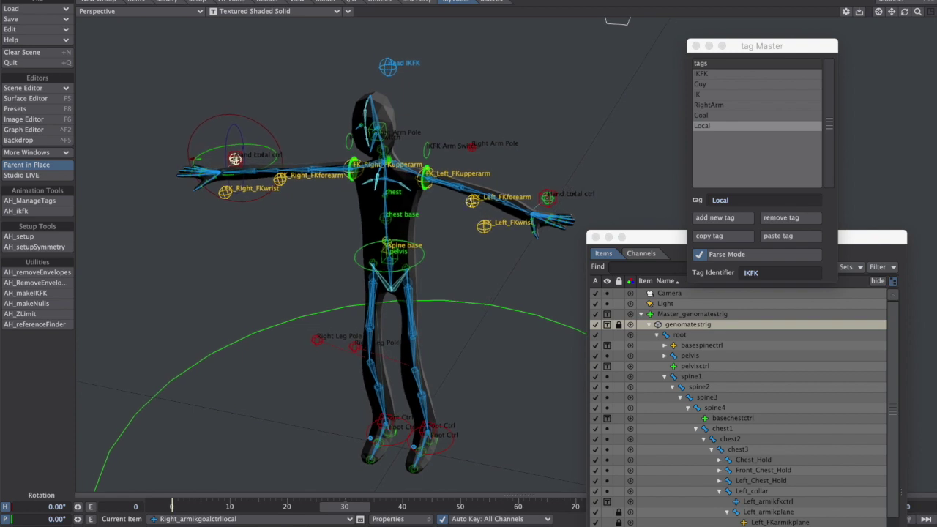
left_click(429, 182)
left_click(422, 180)
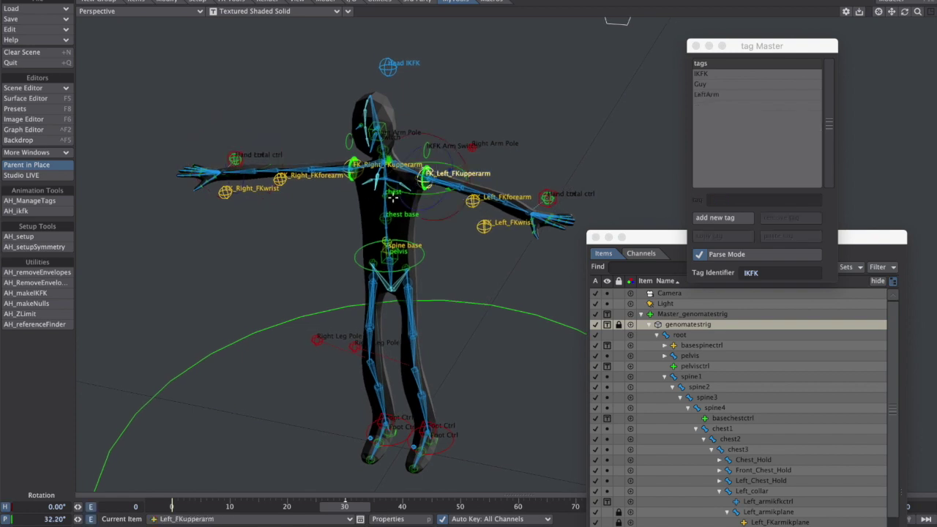
left_click(347, 175, "shift")
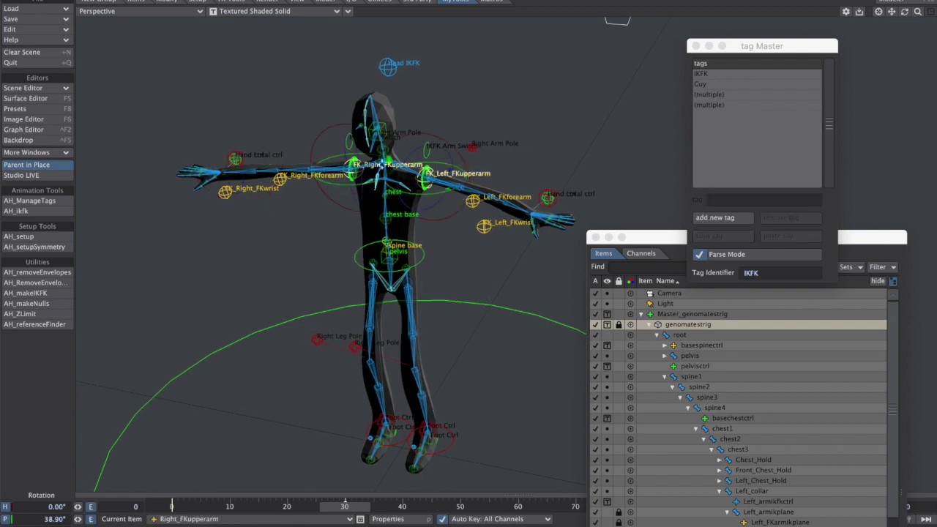
left_click(347, 171)
left_click(428, 182, "shift")
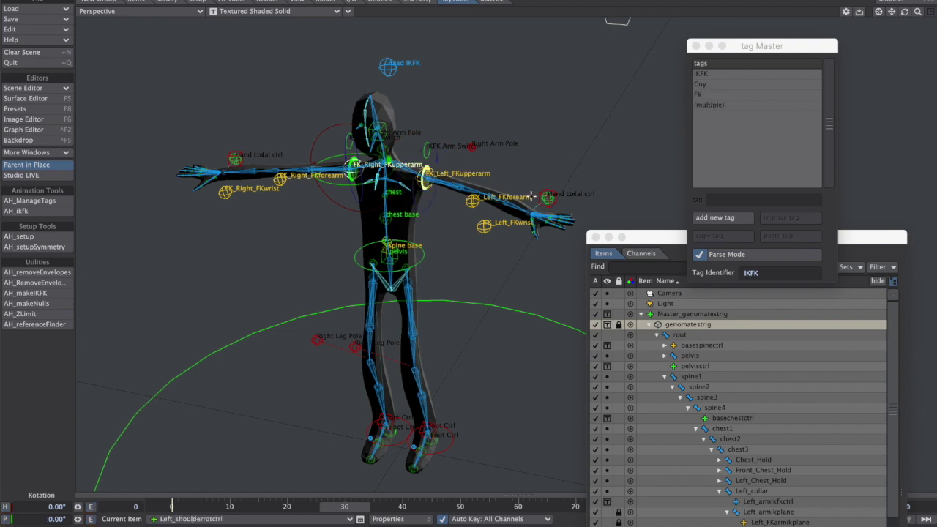
left_click(430, 185)
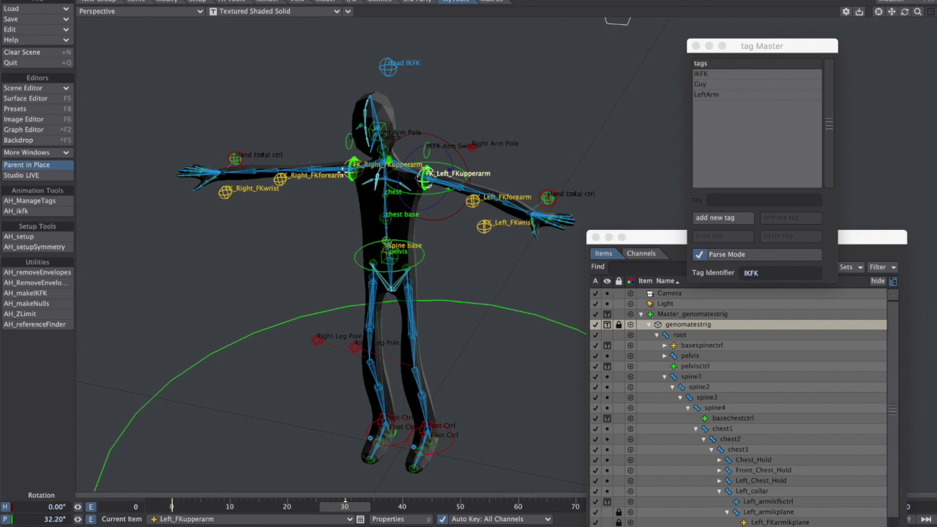
left_click(476, 202)
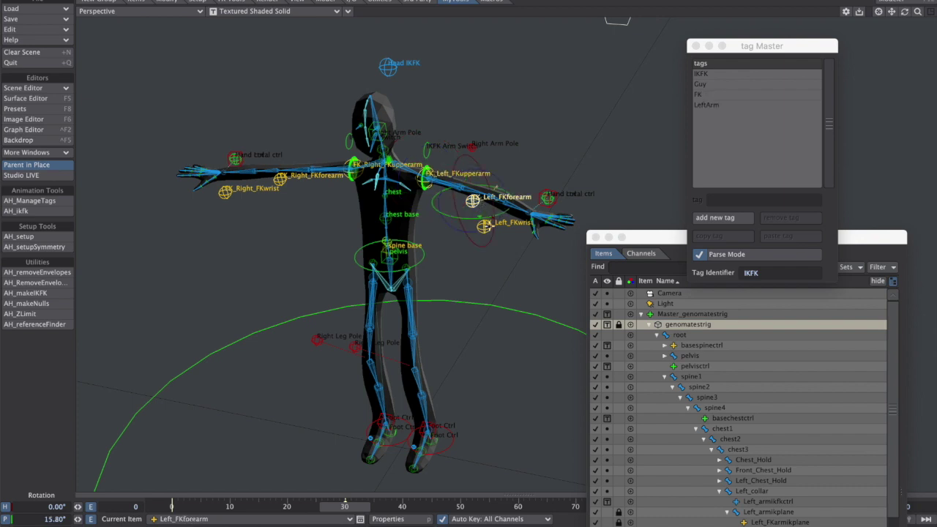
left_click(429, 182)
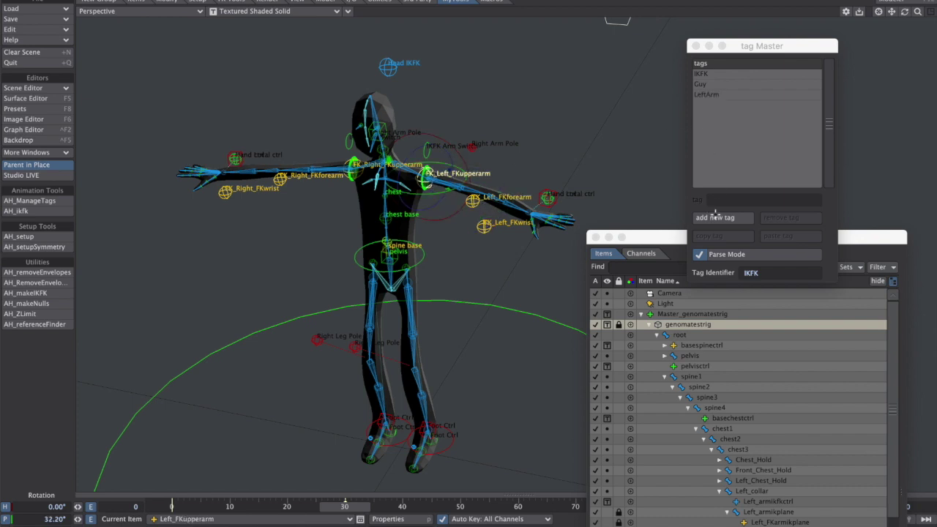
- Change the left FK upper arm's LeftArm tag to FK and add LeftArm again as a new tag
left_click(715, 94)
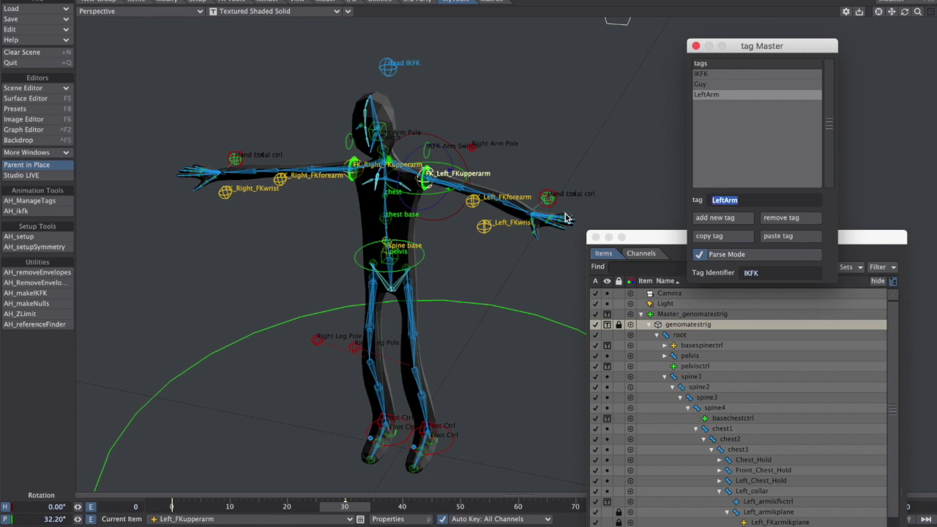
type("FK")
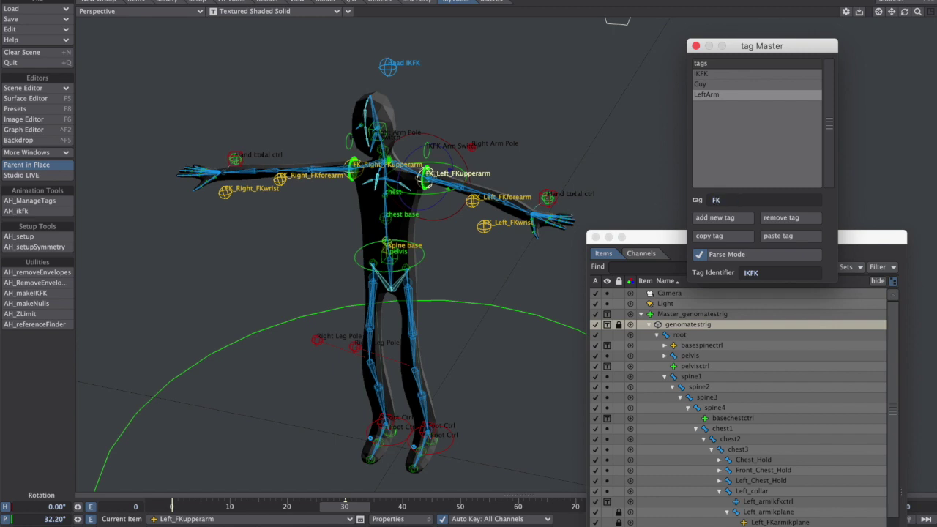
left_click(706, 217)
type("LeftArm")
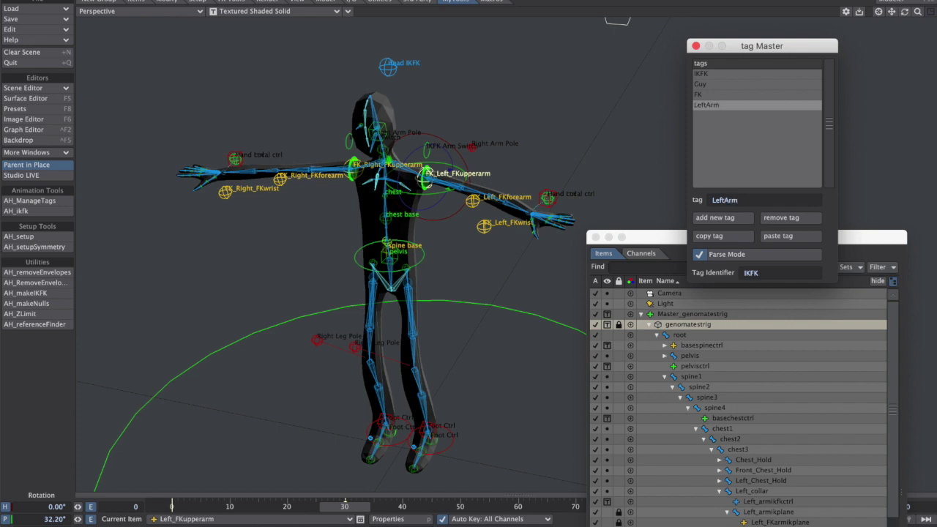
- Select the left and right FK upper arm controls and add the tag 1 to both
left_click(360, 170)
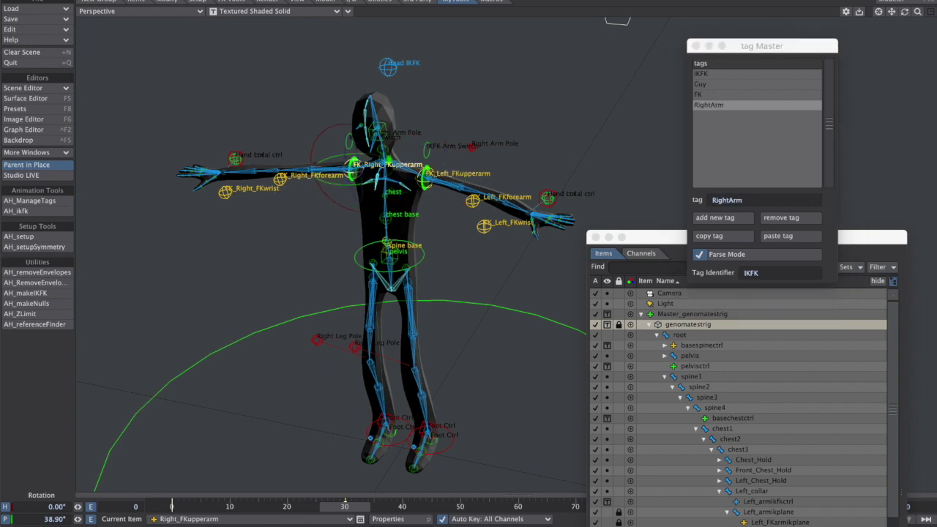
left_click(428, 177)
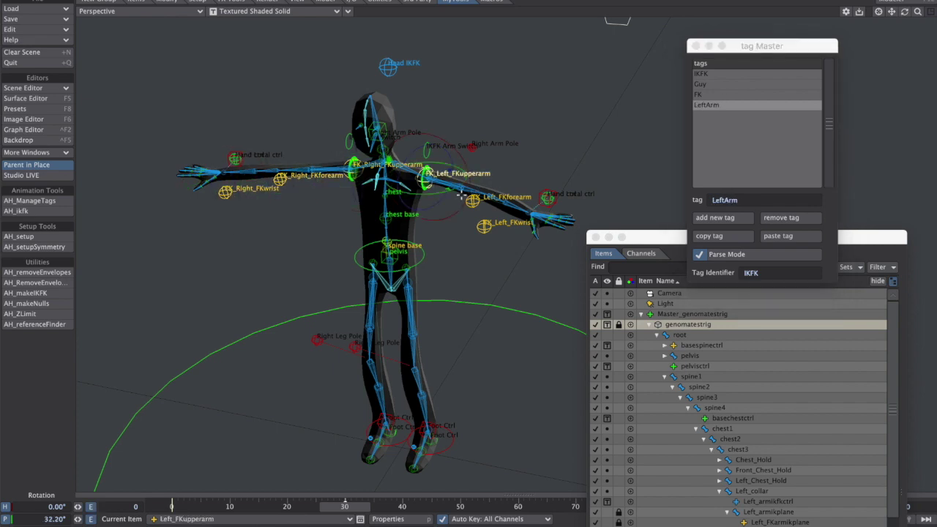
left_click(473, 202)
left_click(488, 228)
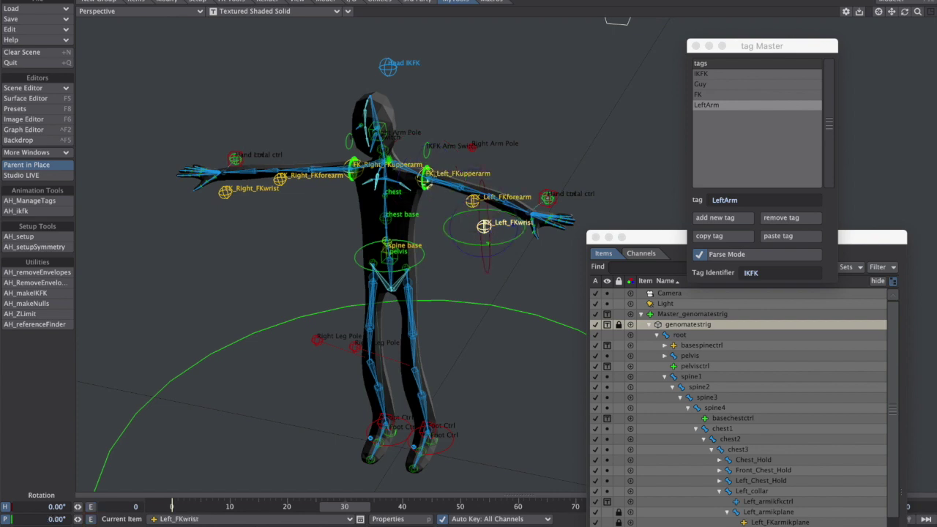
left_click(426, 185)
left_click(427, 178)
left_click(355, 167, "shift")
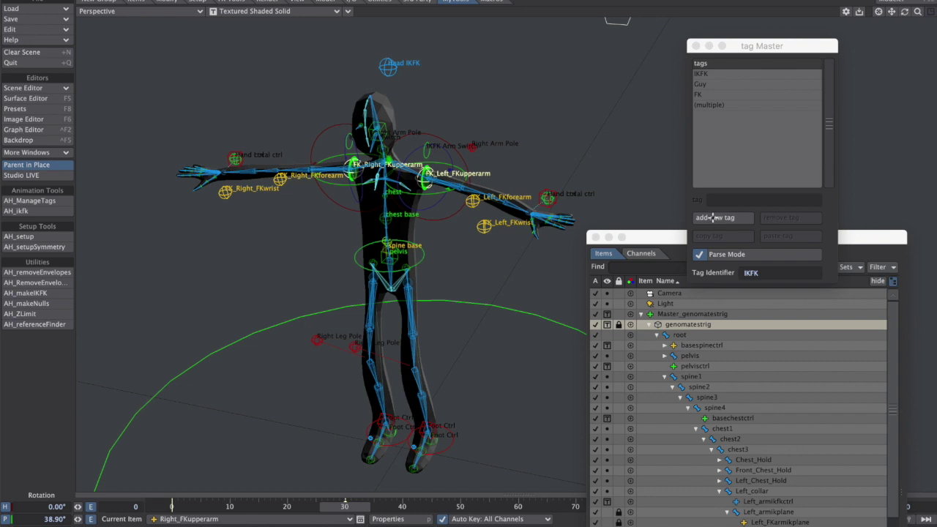
left_click(713, 218)
type("1")
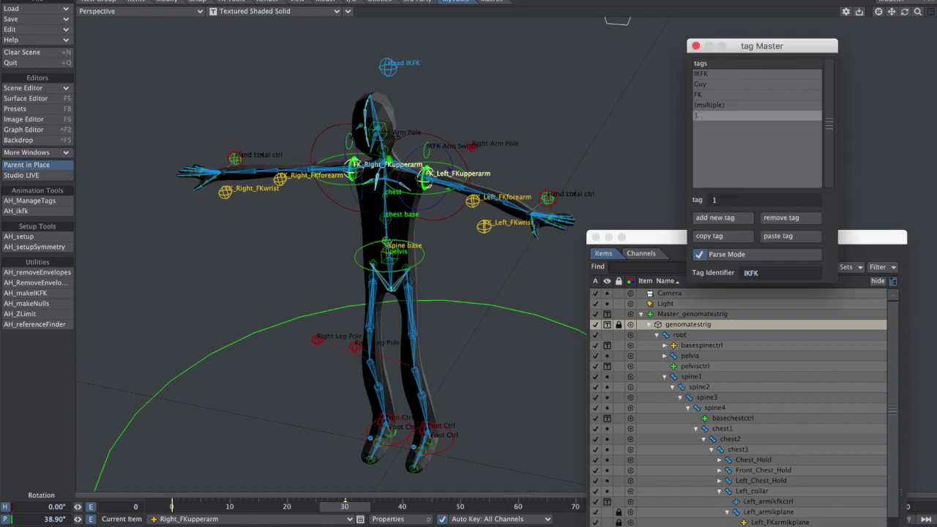
- Select the left and right FK forearm controls and set their number tag to 2
left_click(430, 185)
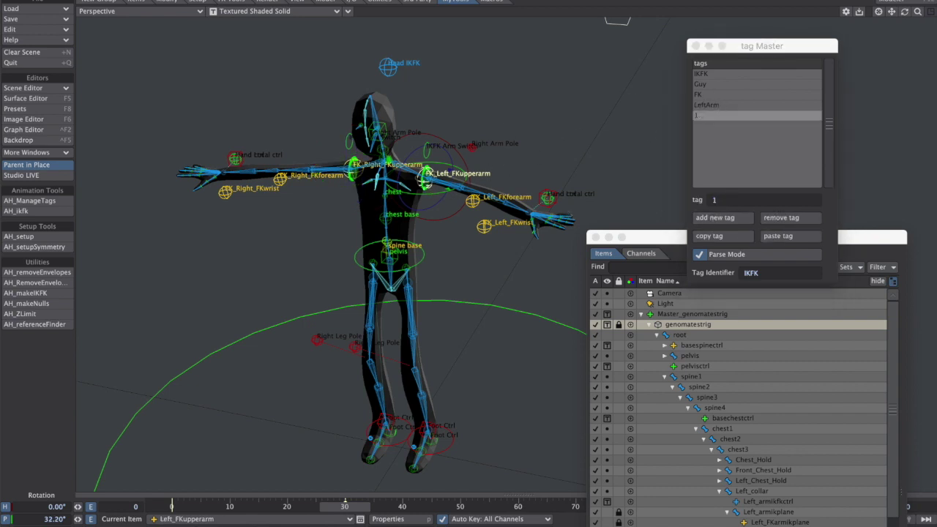
left_click(343, 181)
left_click(472, 199)
left_click(281, 180, "shift")
left_click(709, 202)
type("2")
key("Return")
- Select the left and right FK wrist controls and set their number tag to 3
left_click(485, 230)
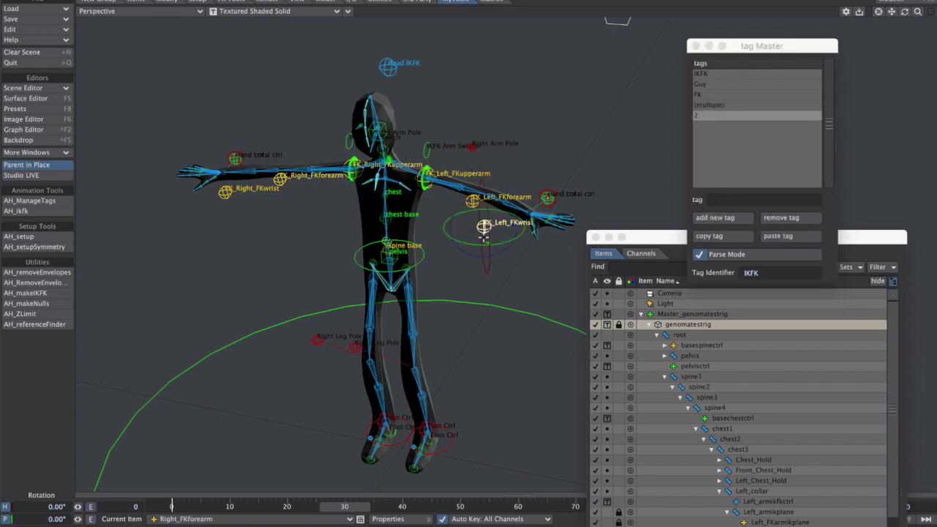
left_click(231, 196, "shift")
left_click(780, 201)
type("3")
key("Return")
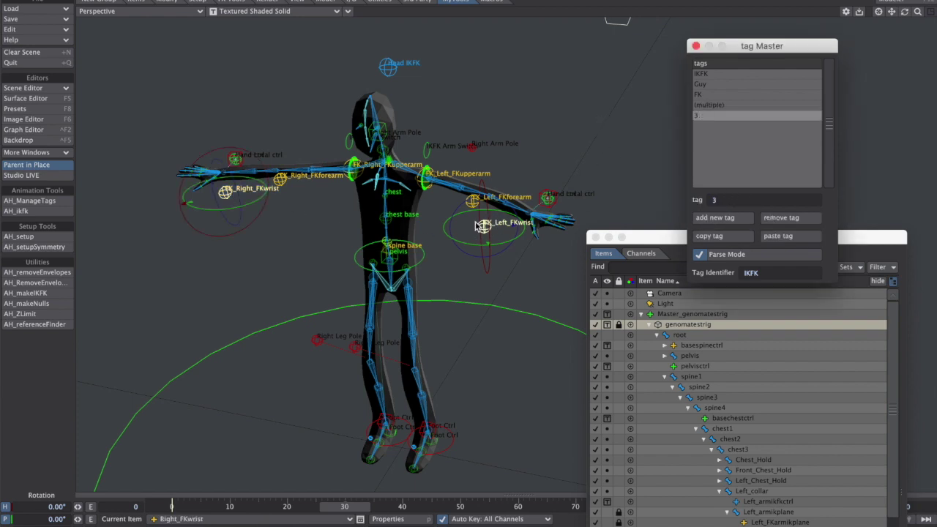
left_click_drag(498, 258, 445, 277, "alt")
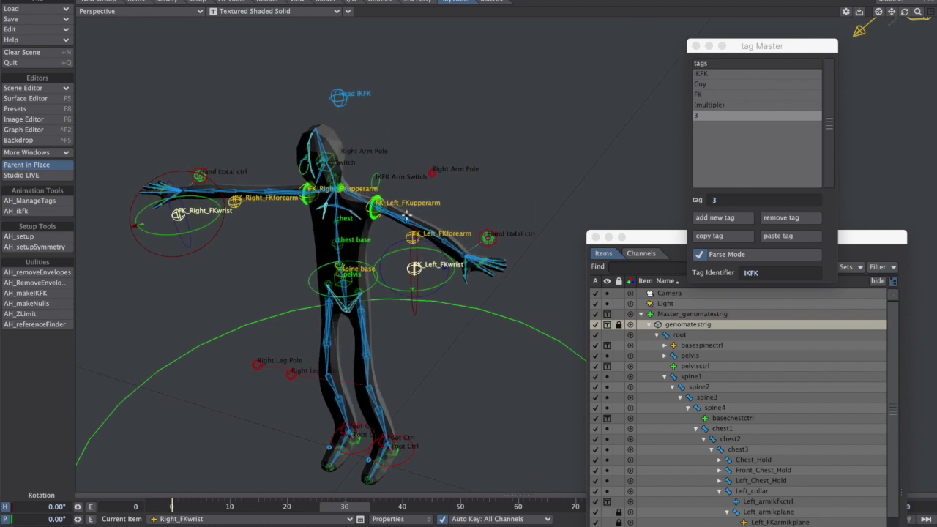
left_click(415, 238)
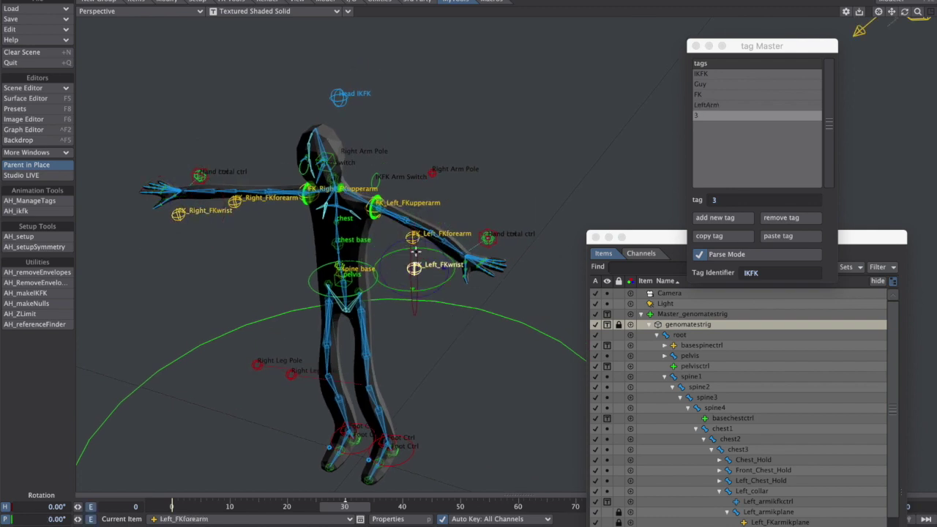
left_click(380, 207)
left_click_drag(393, 219, 447, 230, "alt")
left_click_drag(404, 283, 388, 279, "alt")
left_click(379, 275)
left_click(371, 261)
left_click(377, 237)
left_click(375, 215)
left_click(408, 212)
left_click(341, 203, "shift")
left_click_drag(401, 206, 402, 165, "alt")
left_click_drag(384, 130, 500, 188, "ctrl+alt")
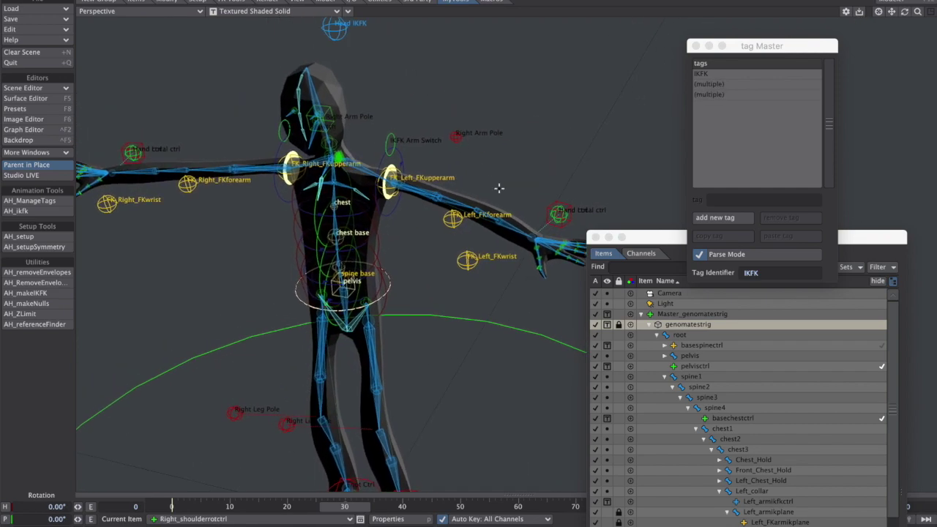
- Select the pelvis, spine, chest base, chest and left shoulder controls and remove the FK, Guy and IKFK tags
left_click(389, 283)
left_click(358, 287)
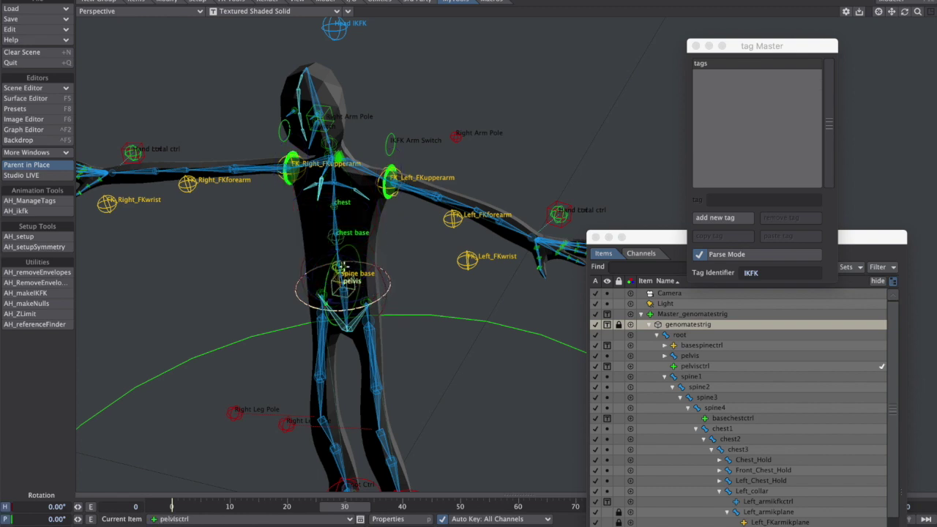
left_click(344, 239, "shift")
left_click(339, 206, "shift")
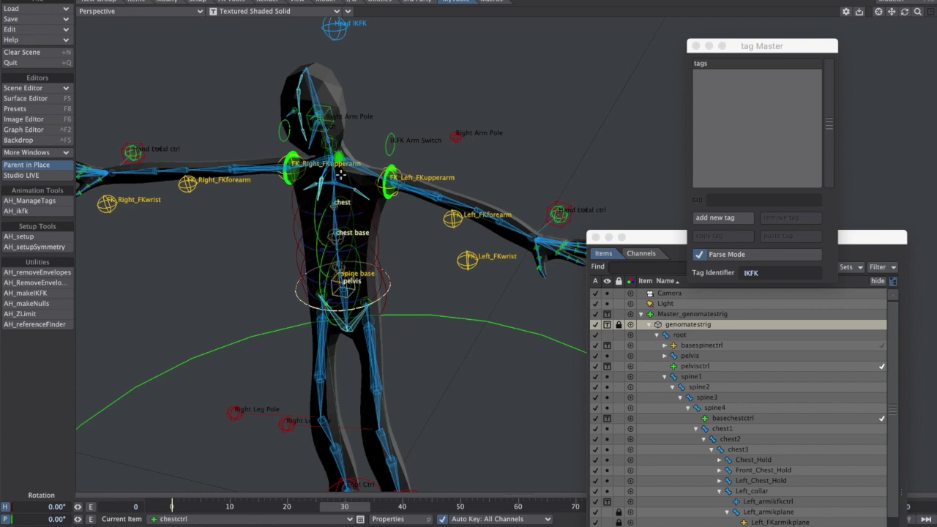
left_click(385, 203, "shift")
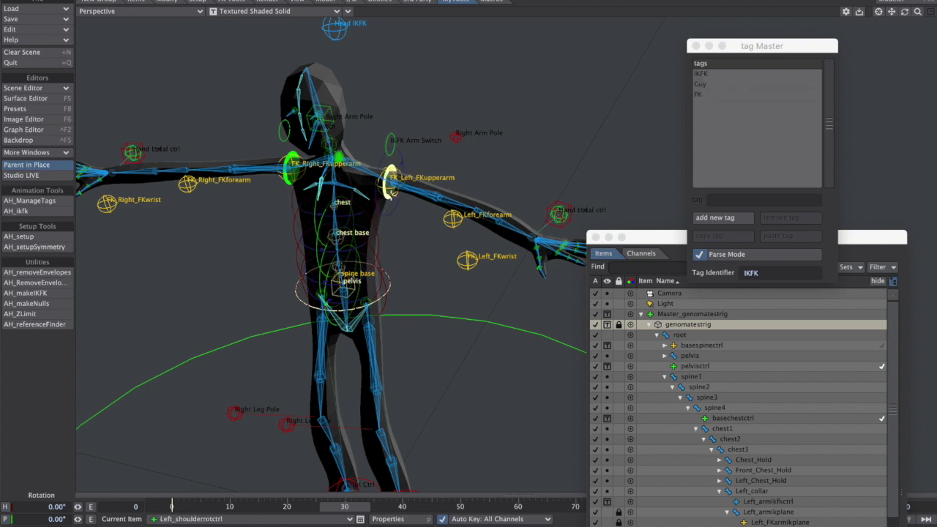
left_click(702, 95)
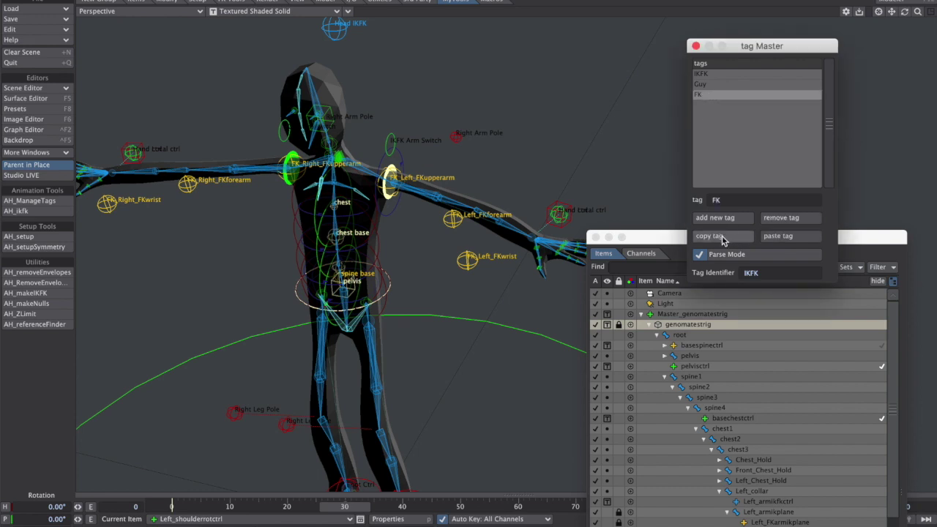
left_click(789, 221)
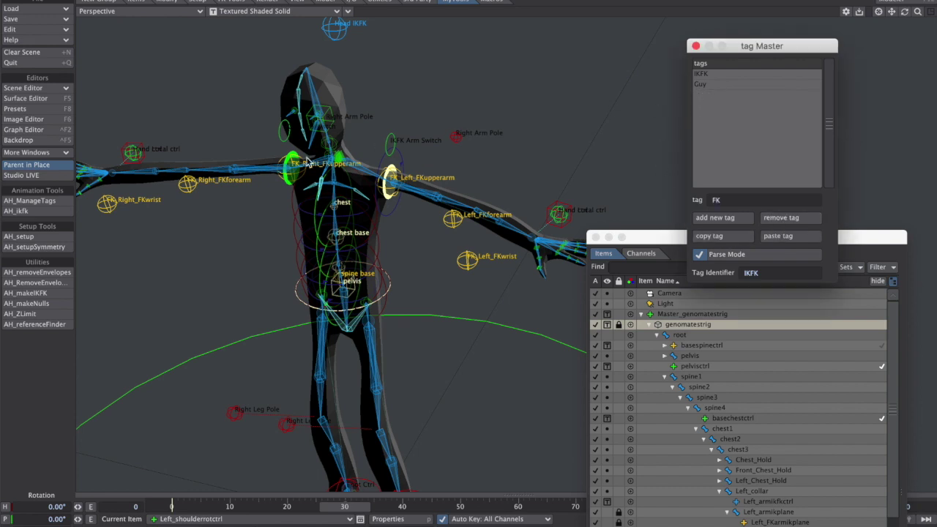
left_click(715, 84)
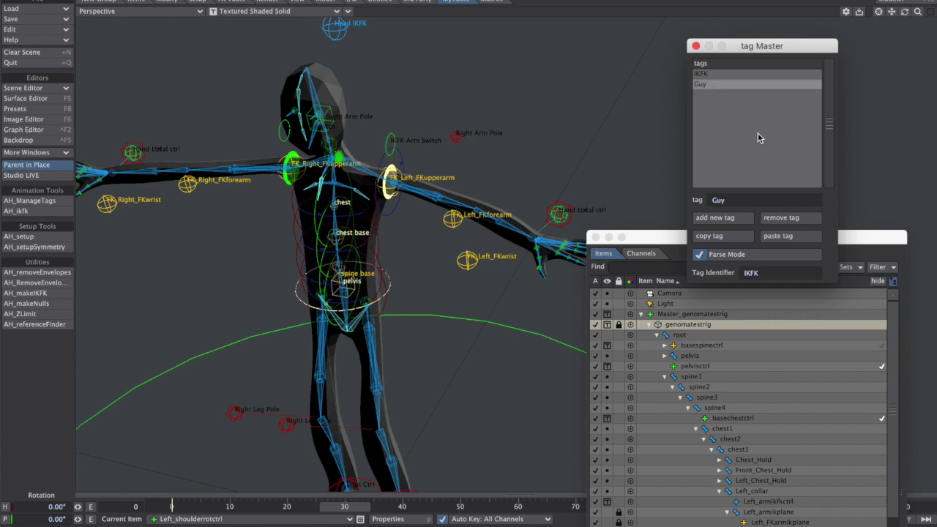
left_click(794, 219)
left_click(714, 74)
left_click(802, 221)
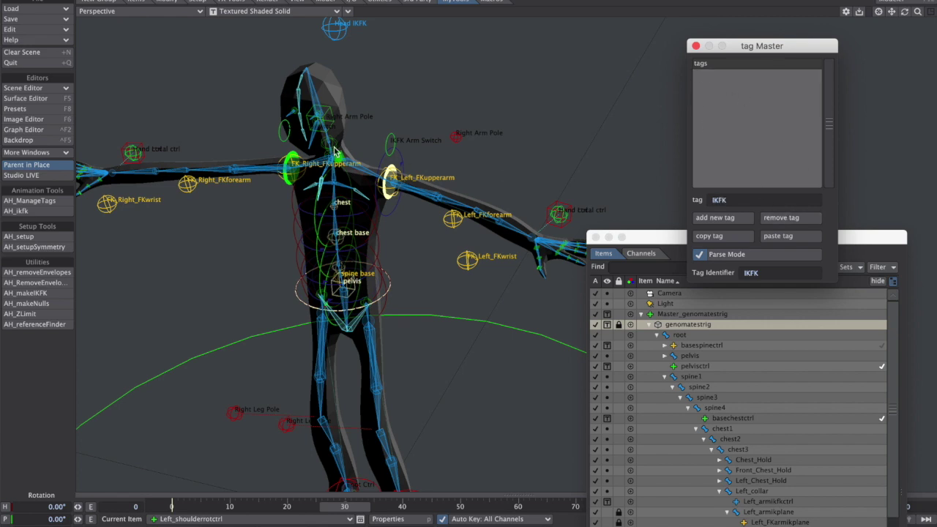
- Add the right shoulder control to the selected torso and shoulder controls and give them all the tag IKFK=Guy
left_click(292, 183)
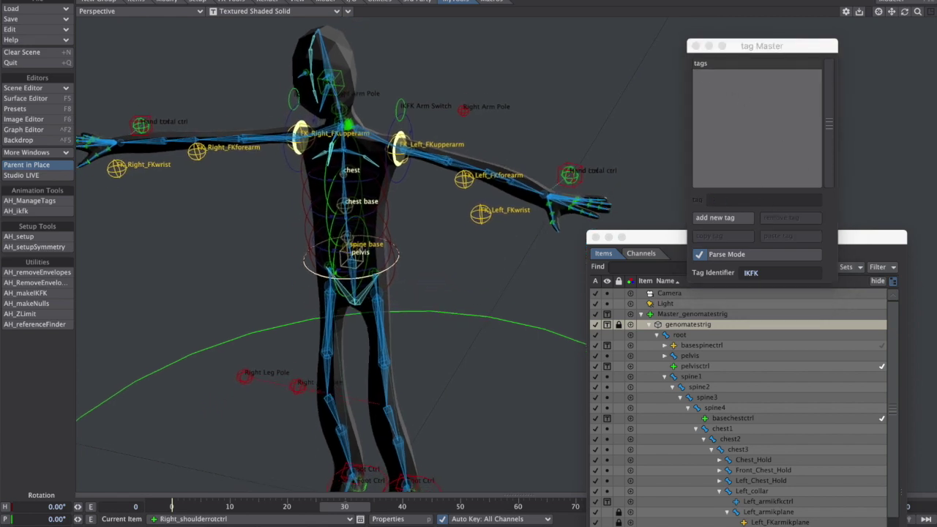
left_click(730, 217)
left_click(735, 204)
type("IKFK=Gun")
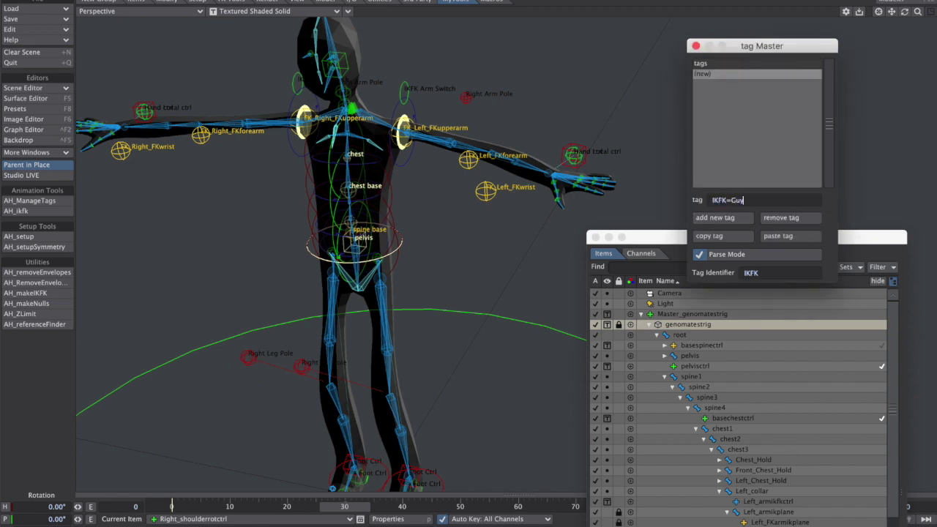
key("Return")
- Check the tags on the root control and the torso controls
left_click_drag(388, 233, 306, 270, "alt")
left_click_drag(378, 287, 336, 271, "alt")
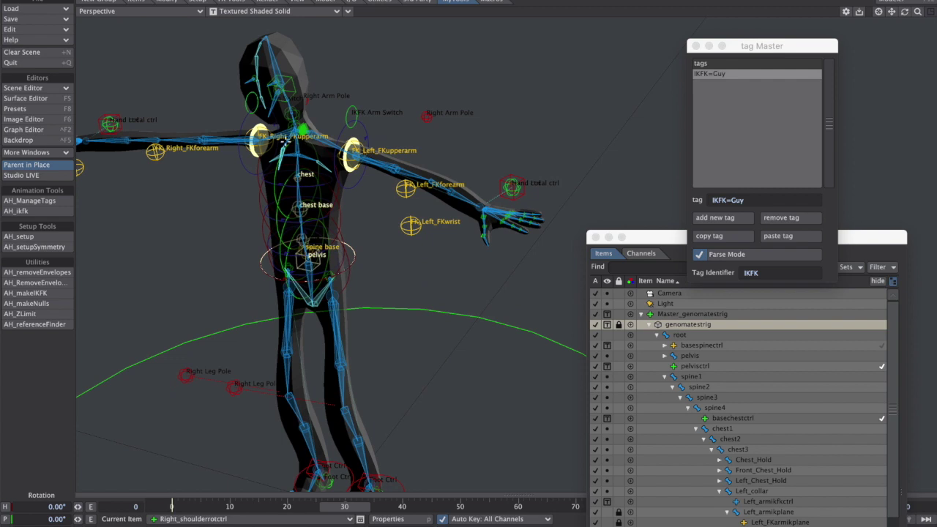
left_click_drag(359, 196, 347, 194, "alt")
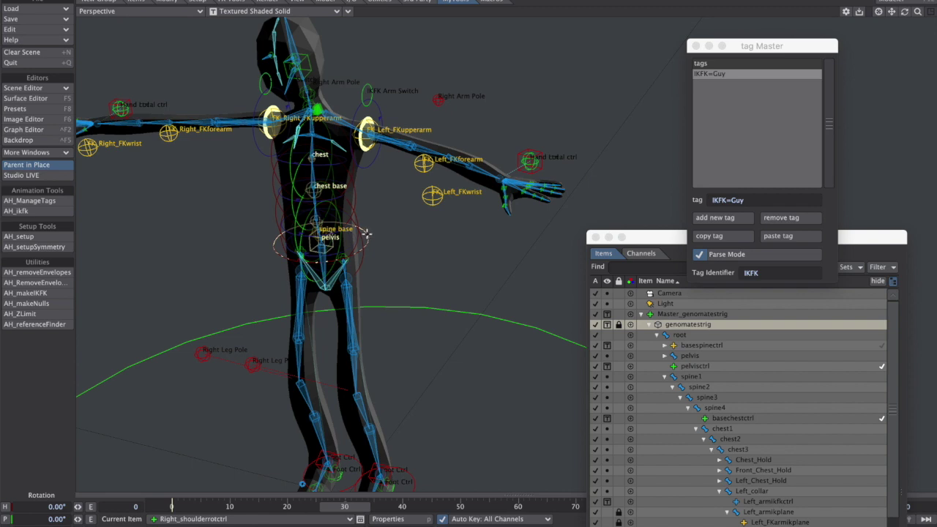
left_click(365, 235)
left_click_drag(370, 205, 398, 241, "alt")
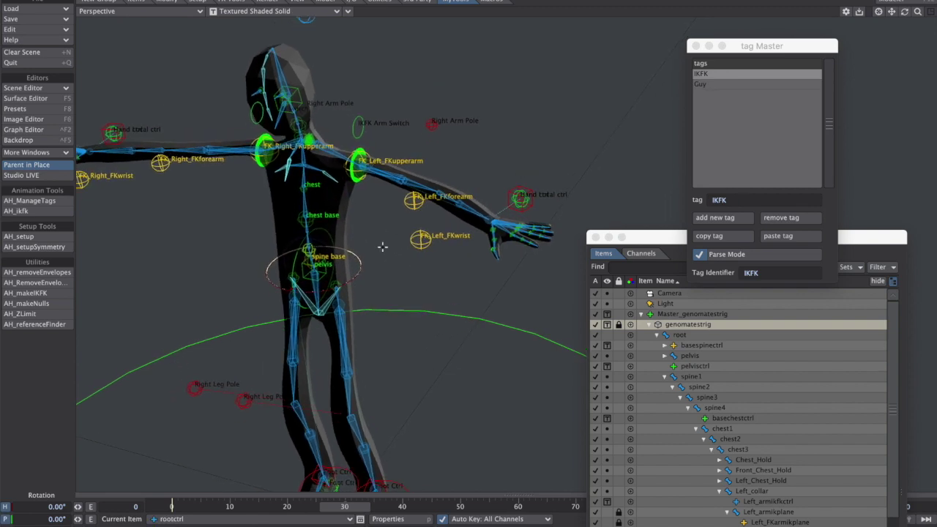
left_click(310, 227)
left_click_drag(371, 203, 360, 243, "alt")
left_click(321, 255)
- Select the left and right collar RotScale controls and add a new tag starting with IKFK= to both
left_click(294, 129)
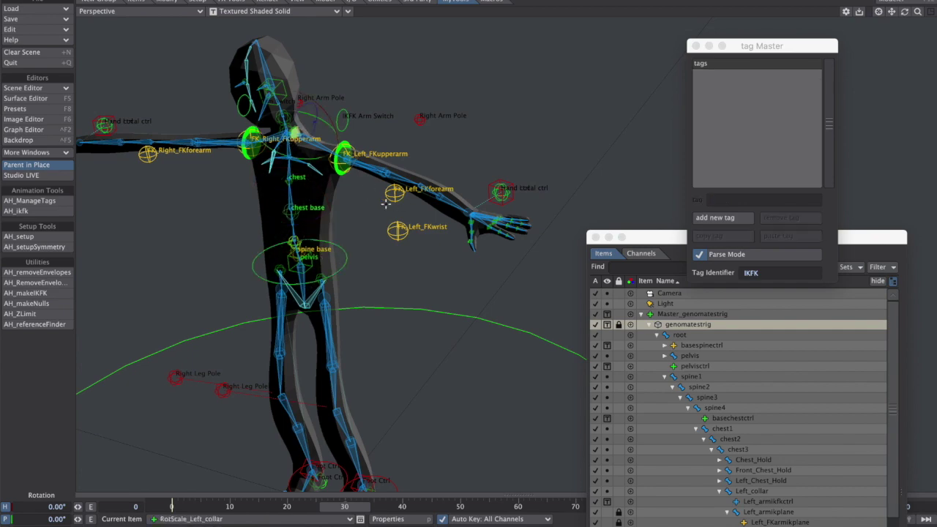
left_click_drag(290, 129, 341, 123, "ctrl+alt")
left_click(310, 120)
left_click(311, 86)
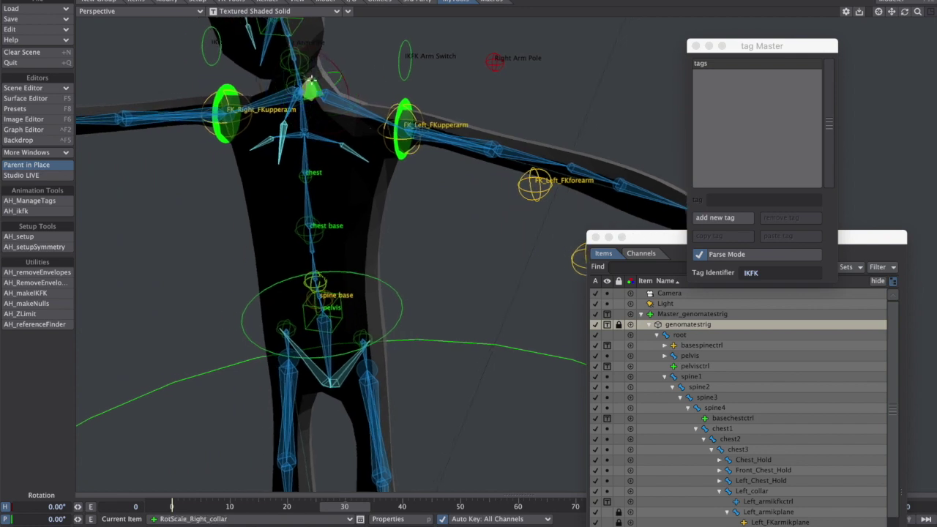
left_click(320, 83)
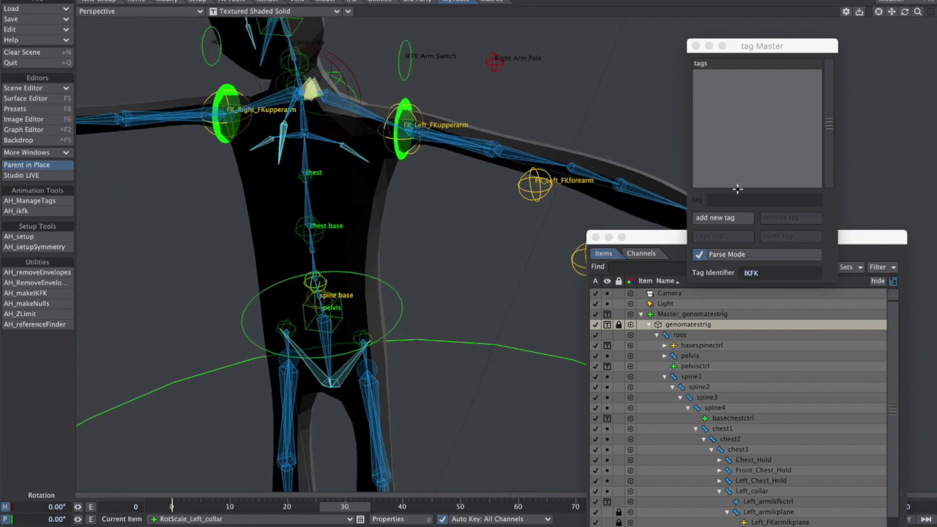
left_click(716, 217)
left_click(715, 217)
type("IKFK=")
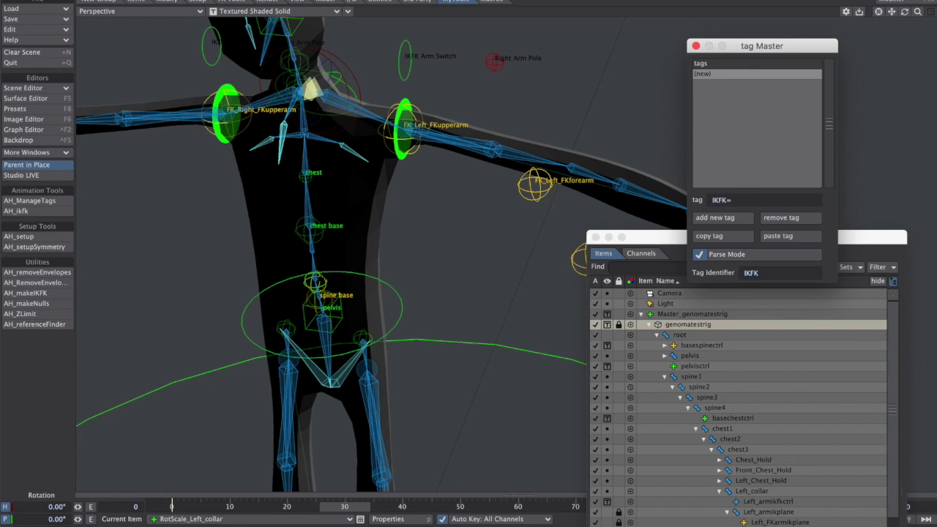